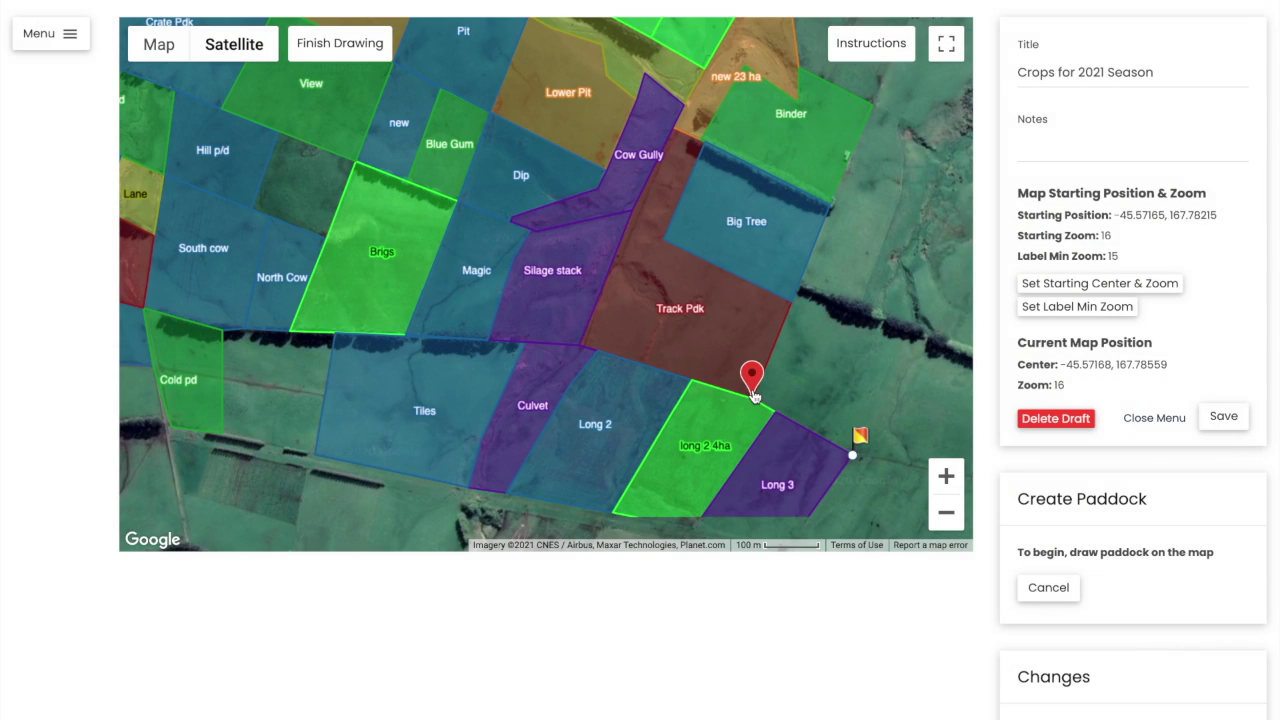
Outline a four-corner paddock east of Track Pdk and close the shape.
{"action": "left_click", "coordinate": [753, 394]}
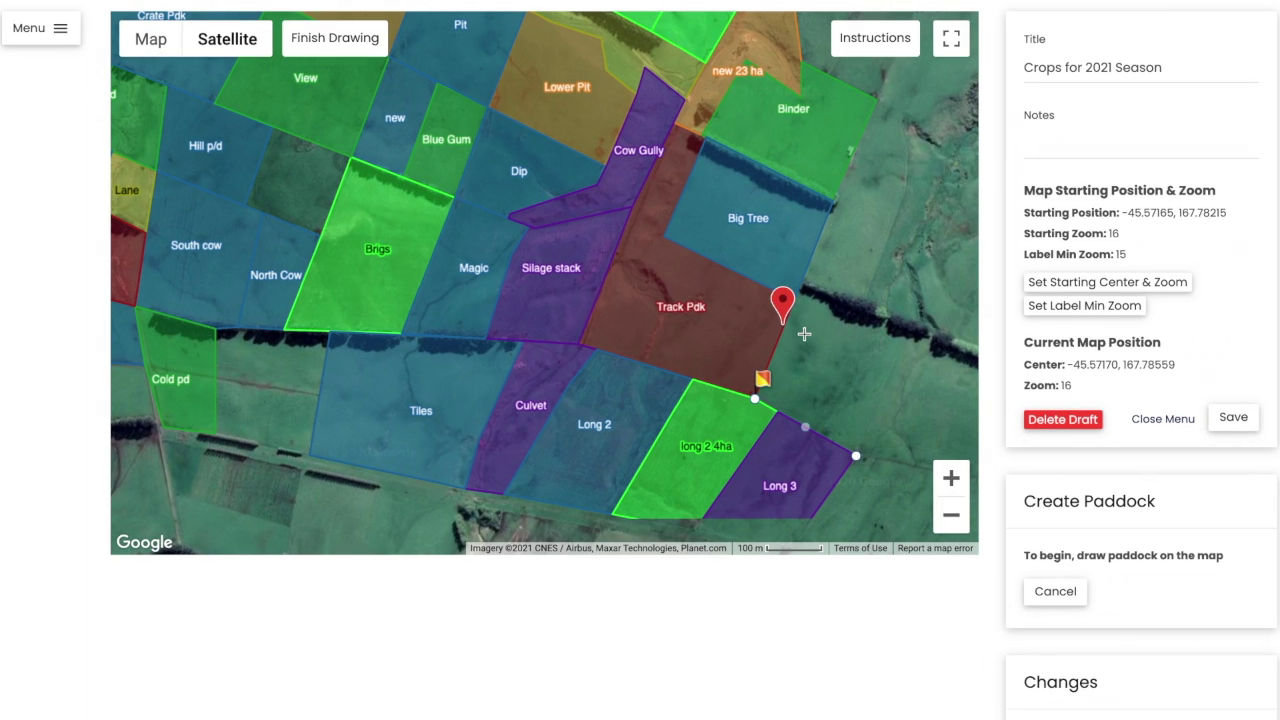
{"action": "left_click", "coordinate": [812, 254]}
{"action": "left_click", "coordinate": [935, 297]}
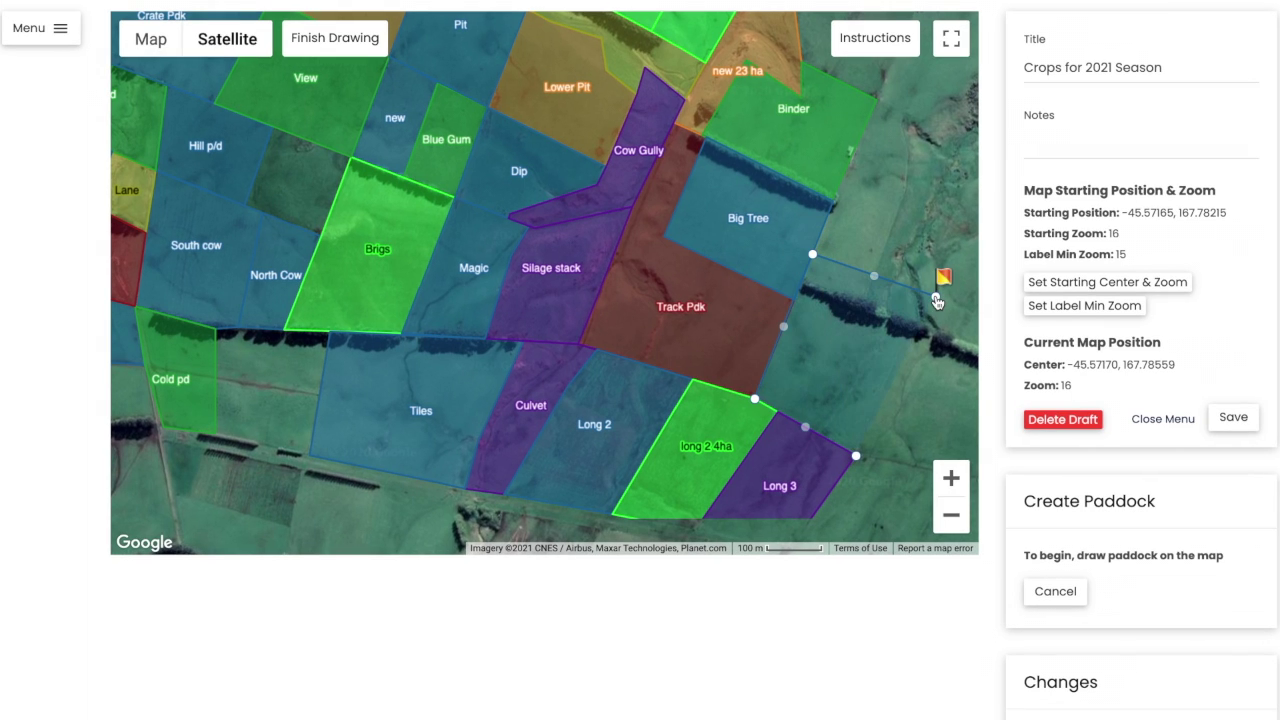
{"action": "left_click", "coordinate": [856, 458]}
Name the new paddock 'Demo 1' and bring up its colour choices.
{"action": "left_click", "coordinate": [1054, 582]}
{"action": "type", "text": "Demo 1"}
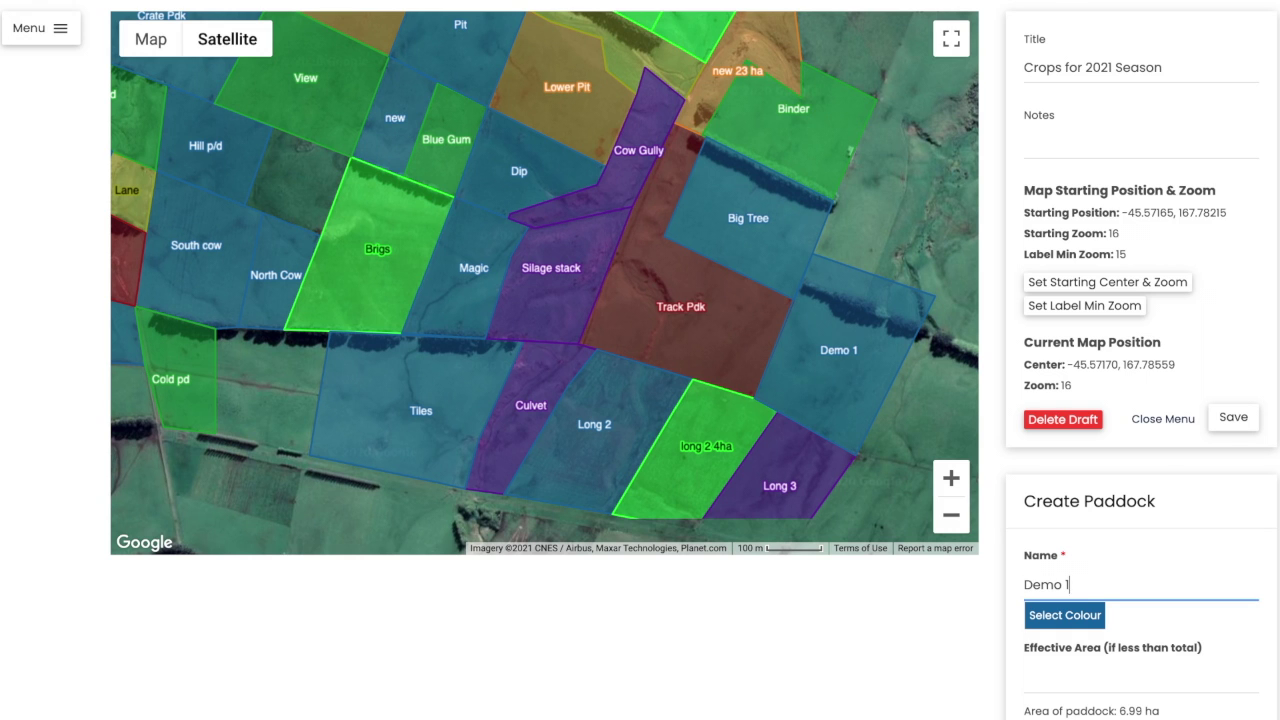
{"action": "left_click", "coordinate": [1095, 620]}
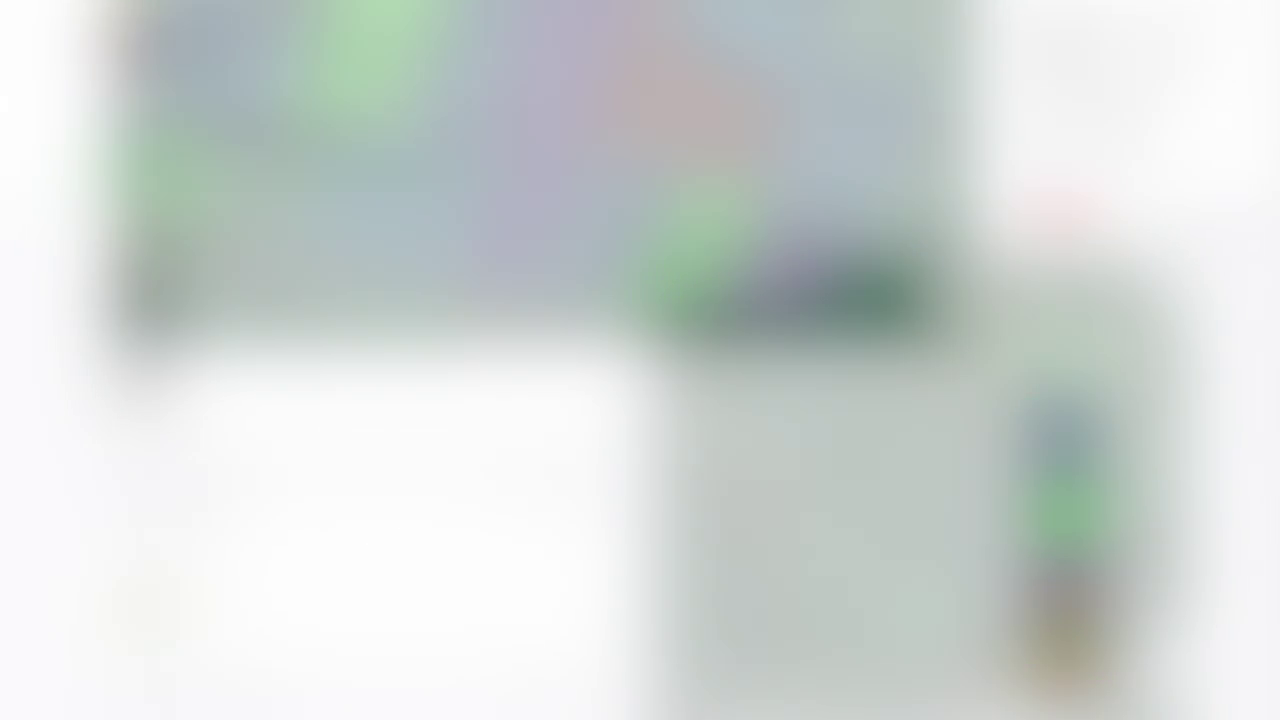
View the New water Line record.
{"action": "scroll", "coordinate": [572, 636], "scroll_direction": "down", "scroll_amount": 2}
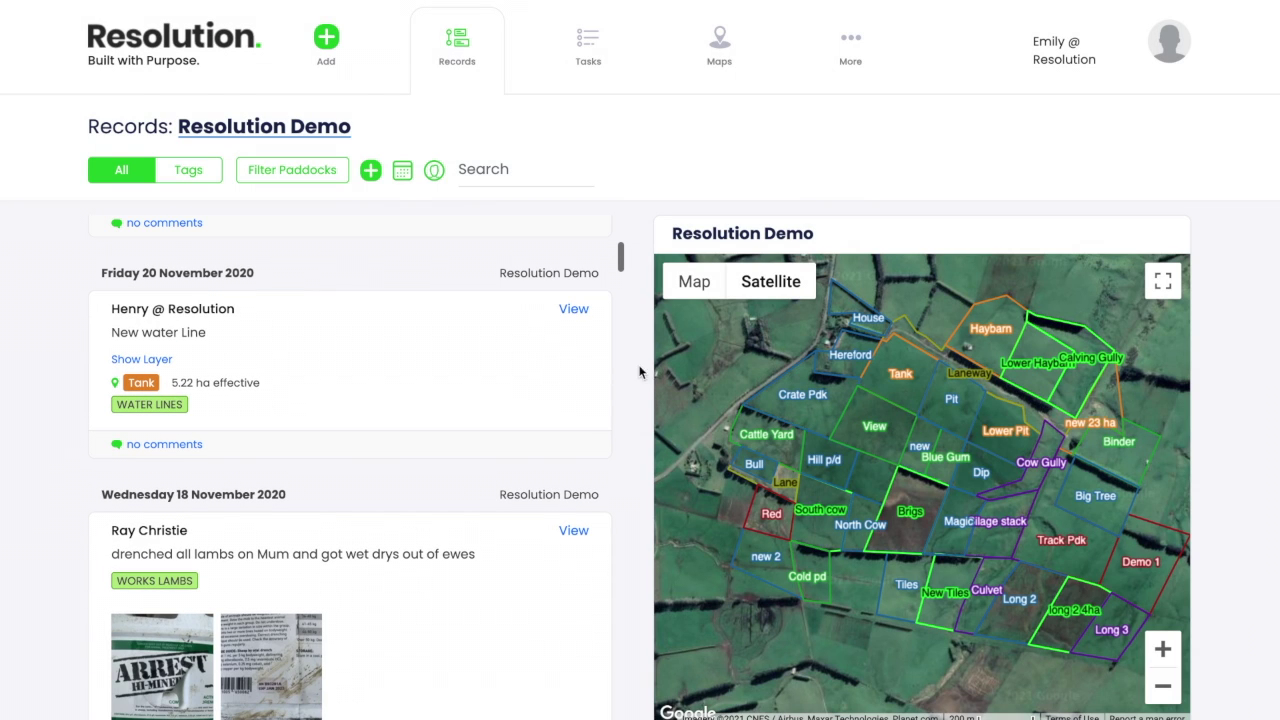
{"action": "left_click", "coordinate": [582, 310]}
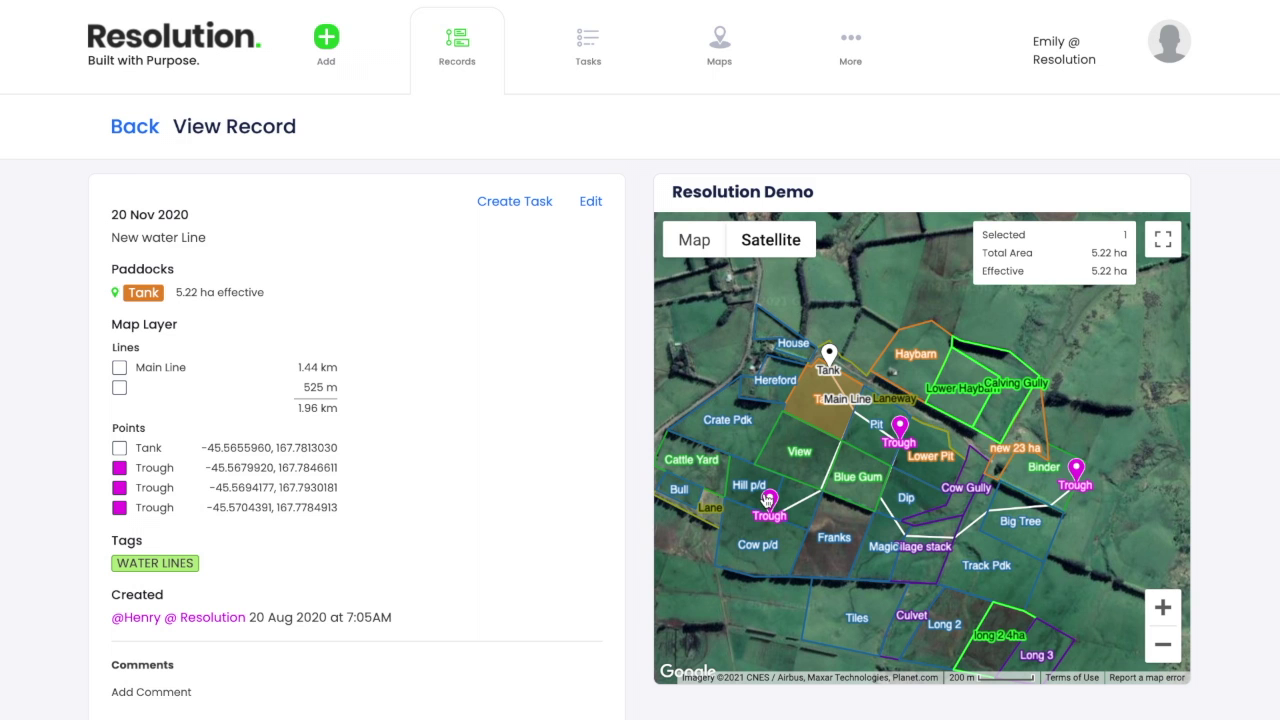
{"action": "scroll", "coordinate": [924, 432], "scroll_direction": "up", "scroll_amount": 2}
Pull new 2's corner further south and add a corner along its east edge.
{"action": "mouse_move", "coordinate": [1122, 448]}
{"action": "left_mouse_down"}
{"action": "mouse_move", "coordinate": [1076, 378]}
{"action": "mouse_move", "coordinate": [1140, 300]}
{"action": "left_mouse_up"}
{"action": "left_click_drag", "start_coordinate": [844, 329], "coordinate": [980, 422]}
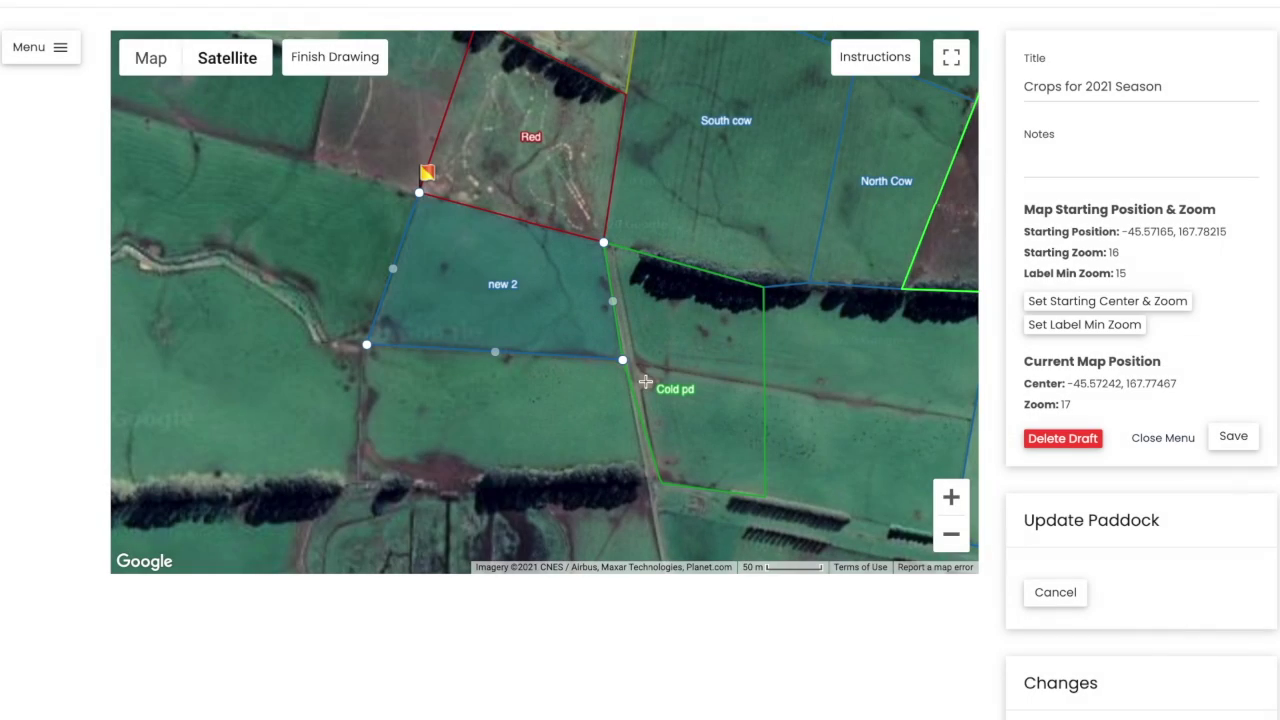
{"action": "left_click_drag", "start_coordinate": [622, 361], "coordinate": [660, 479]}
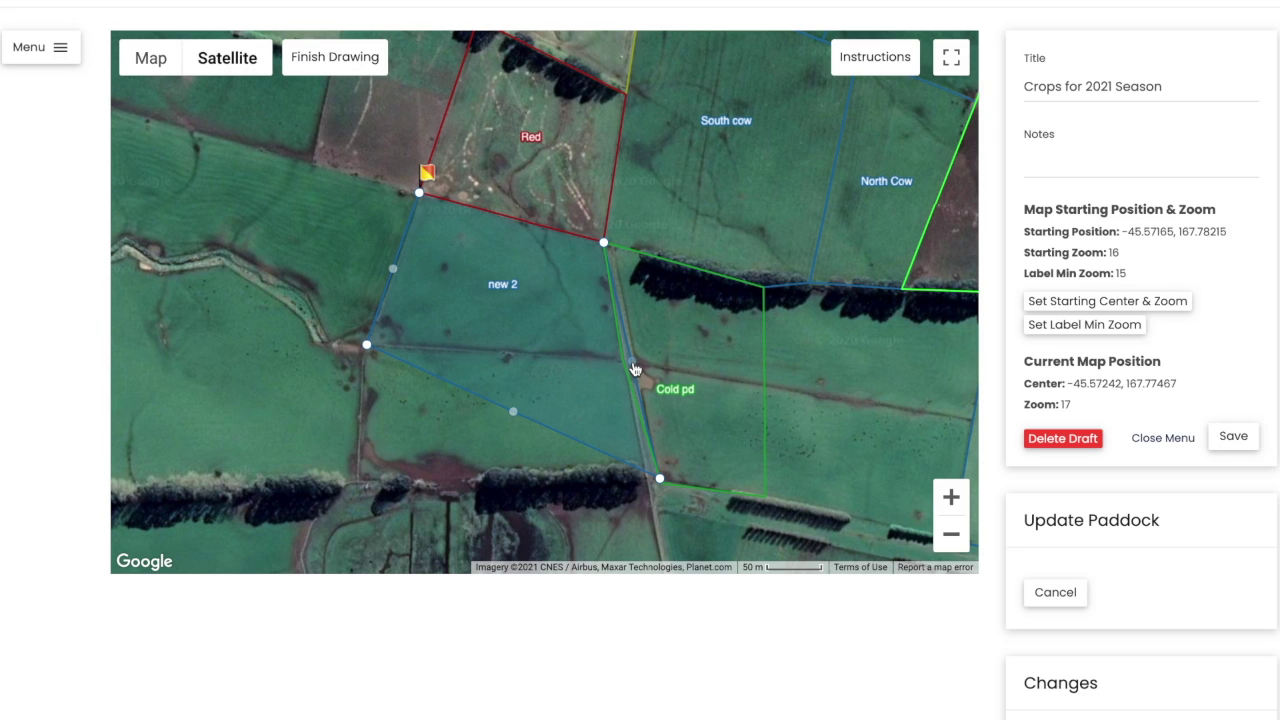
{"action": "left_click_drag", "start_coordinate": [633, 369], "coordinate": [622, 358]}
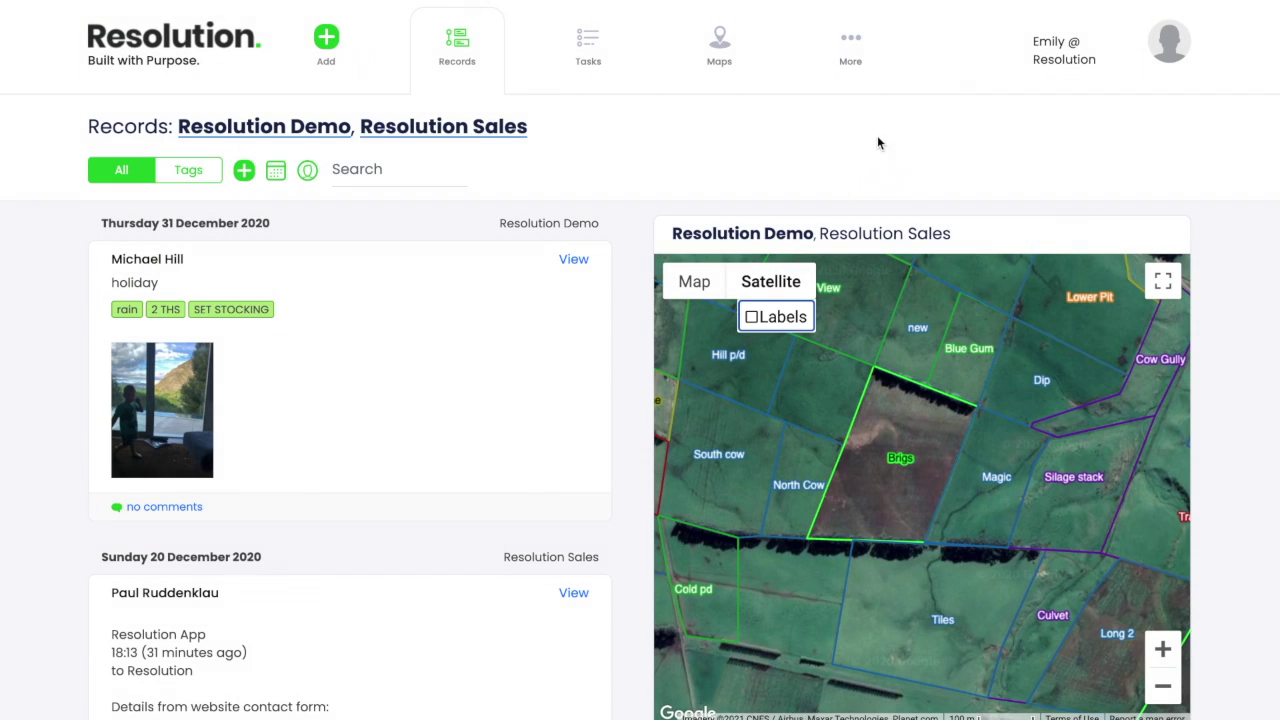
Go through More > Settings > Farm configuration > Resolution Demo and launch the Map Editor.
{"action": "left_click", "coordinate": [861, 44]}
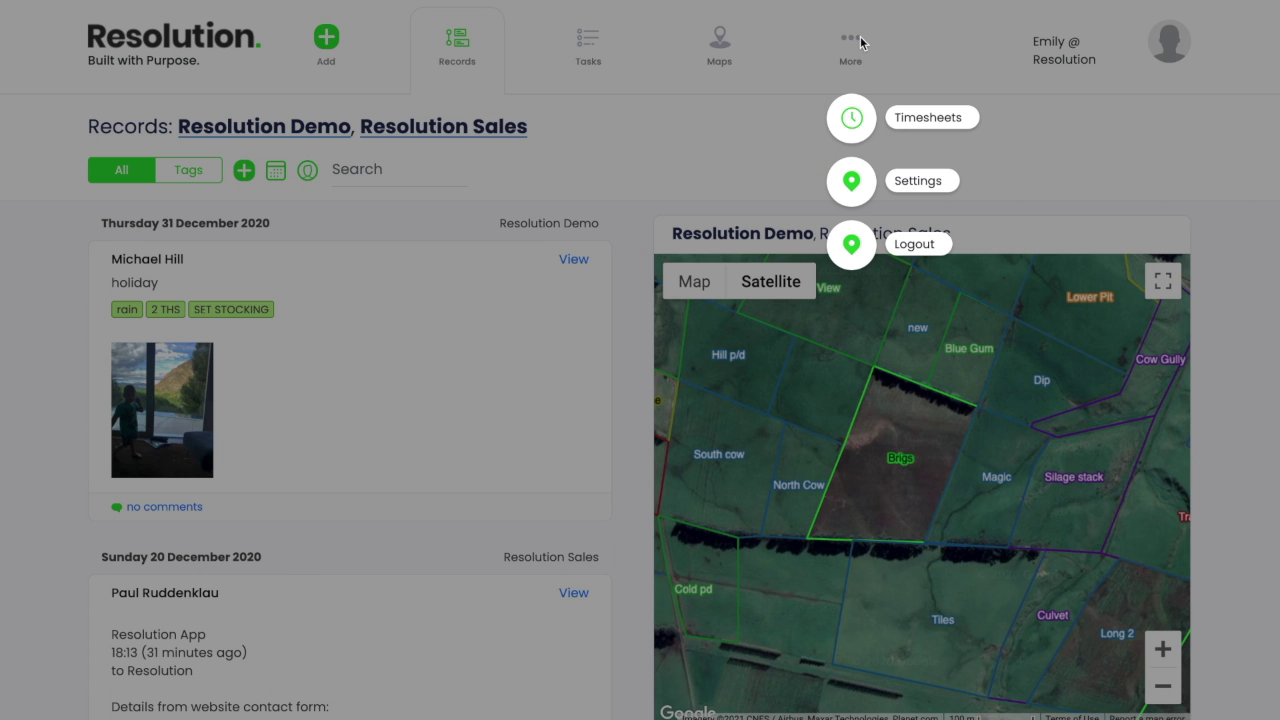
{"action": "left_click", "coordinate": [916, 183]}
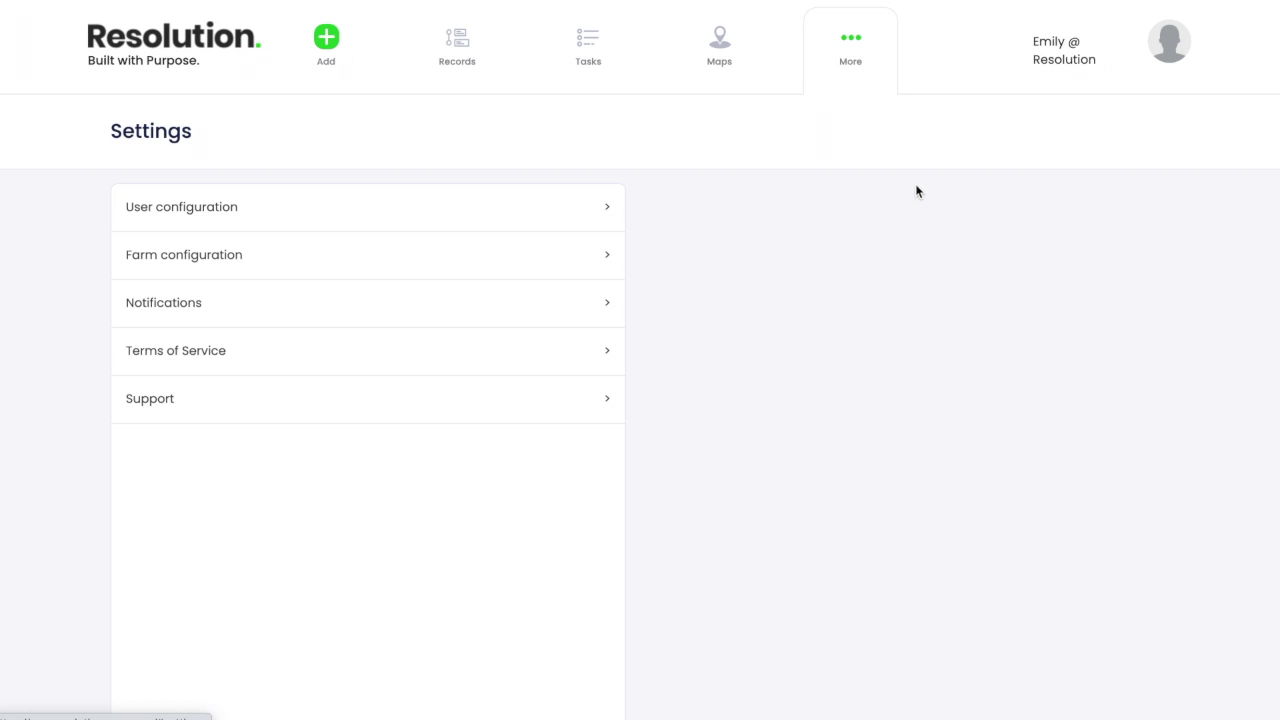
{"action": "left_click", "coordinate": [601, 262]}
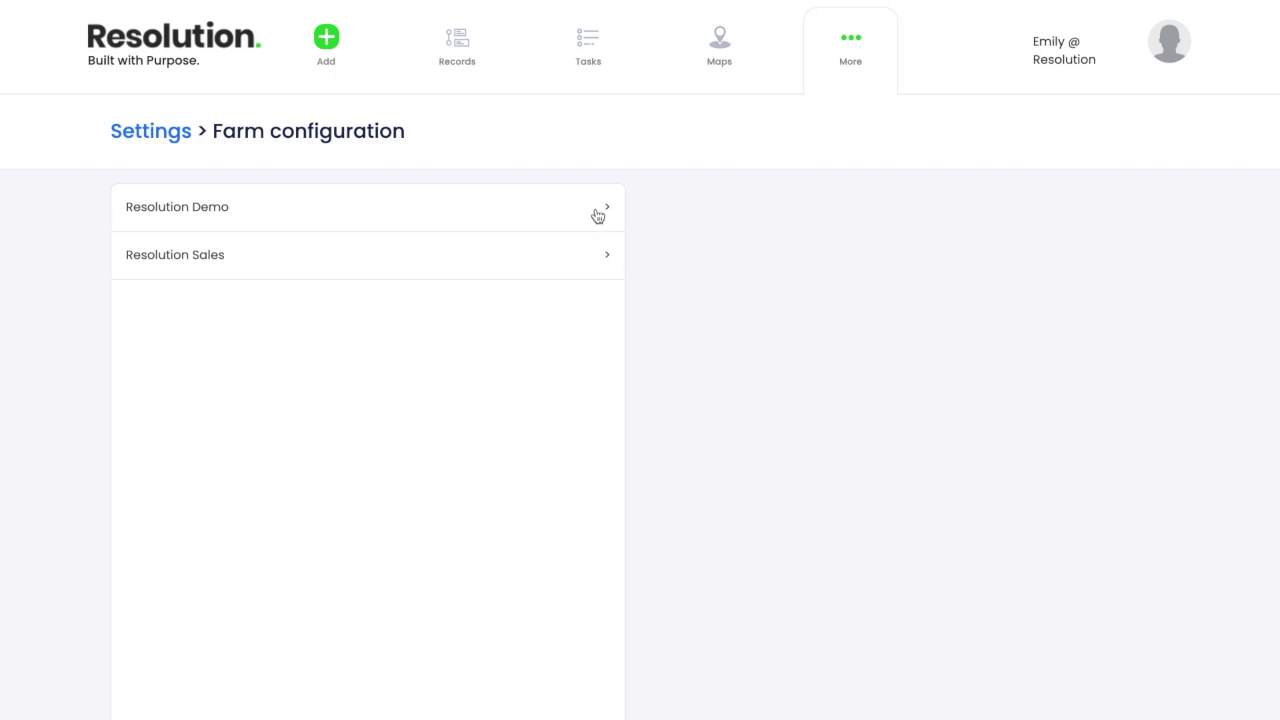
{"action": "left_click", "coordinate": [250, 216]}
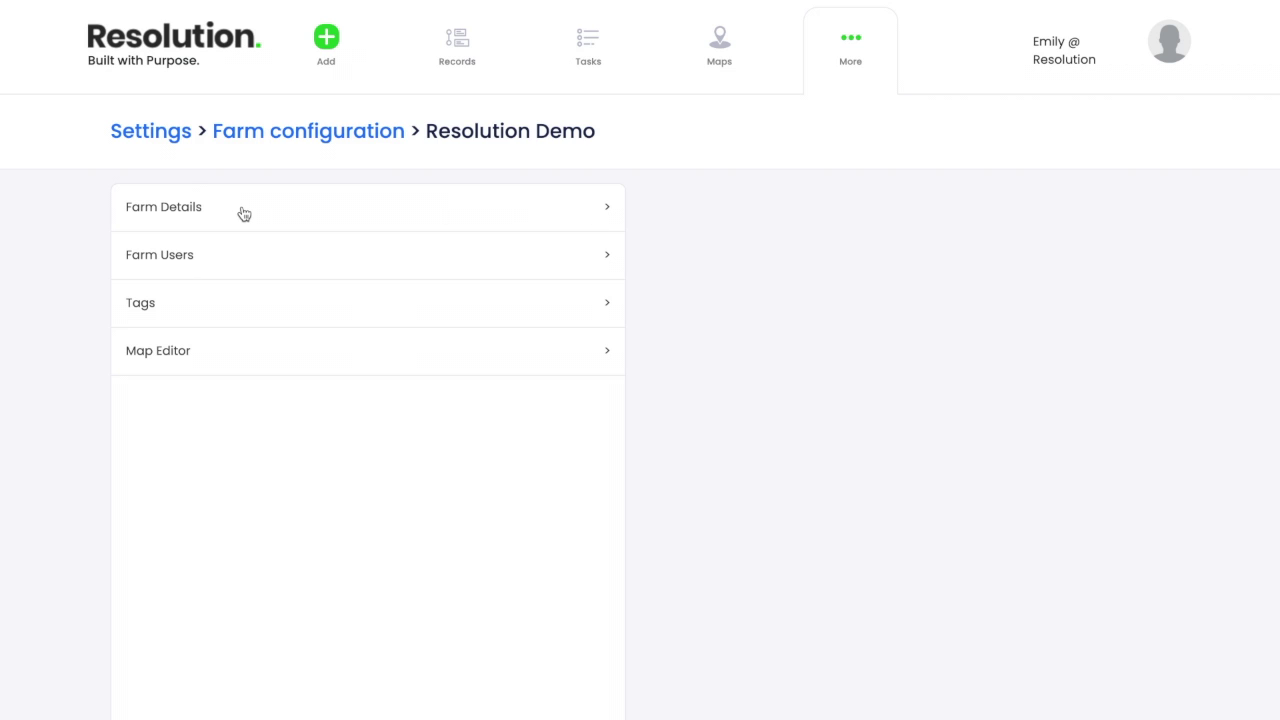
{"action": "left_click", "coordinate": [202, 358]}
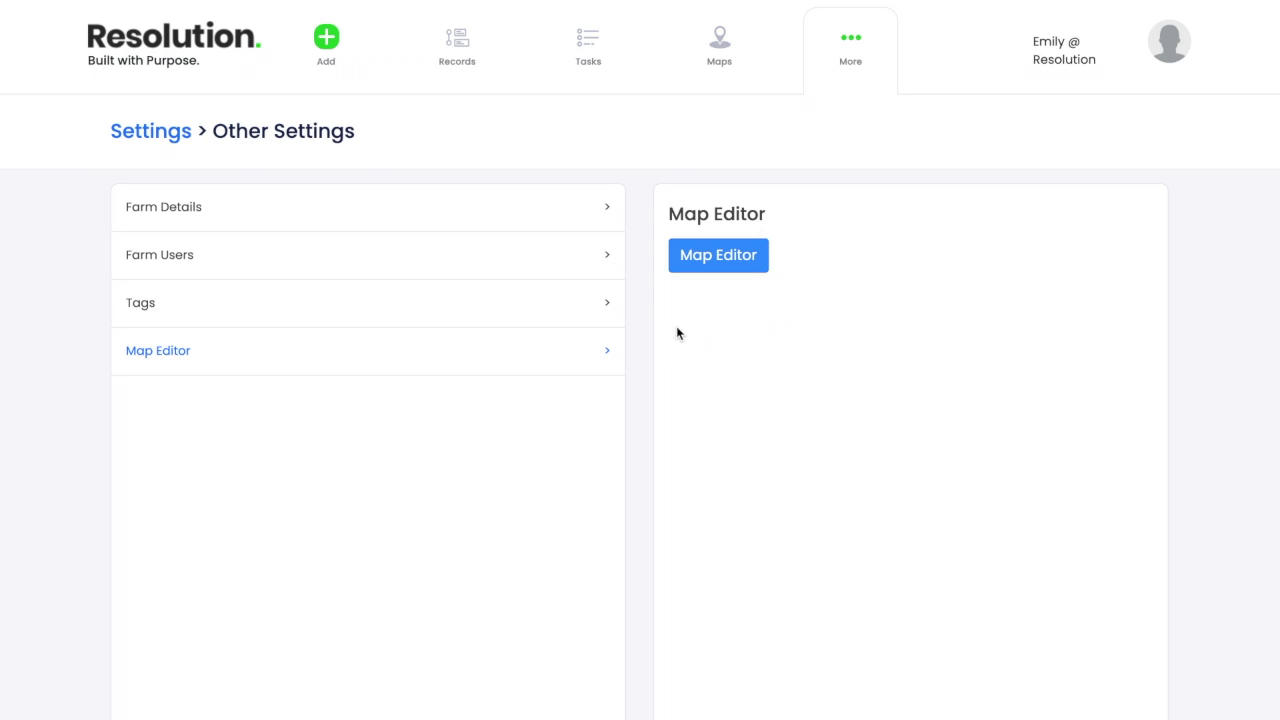
{"action": "left_click", "coordinate": [716, 257]}
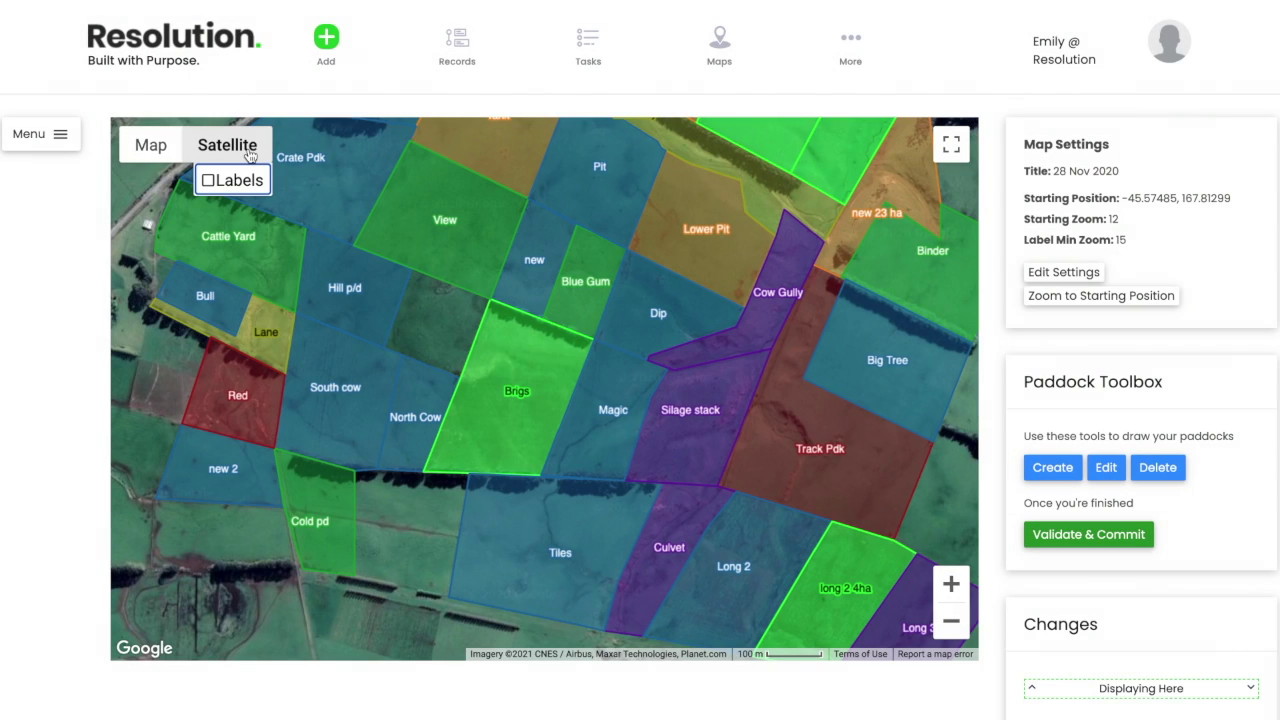
Preview the 19, 22 and 24 Nov 2020 map versions, then start a new map update.
{"action": "left_click", "coordinate": [64, 138]}
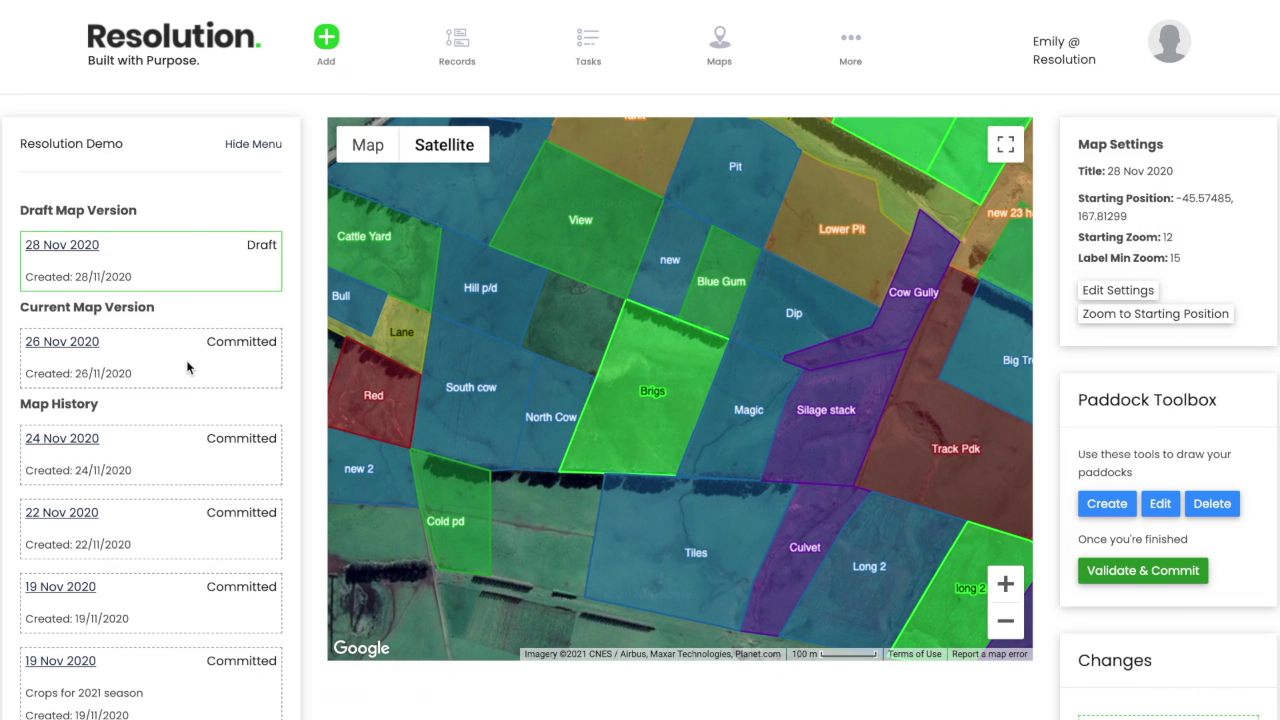
{"action": "scroll", "coordinate": [189, 363], "scroll_direction": "down", "scroll_amount": 1}
{"action": "scroll", "coordinate": [187, 367], "scroll_direction": "down", "scroll_amount": 2}
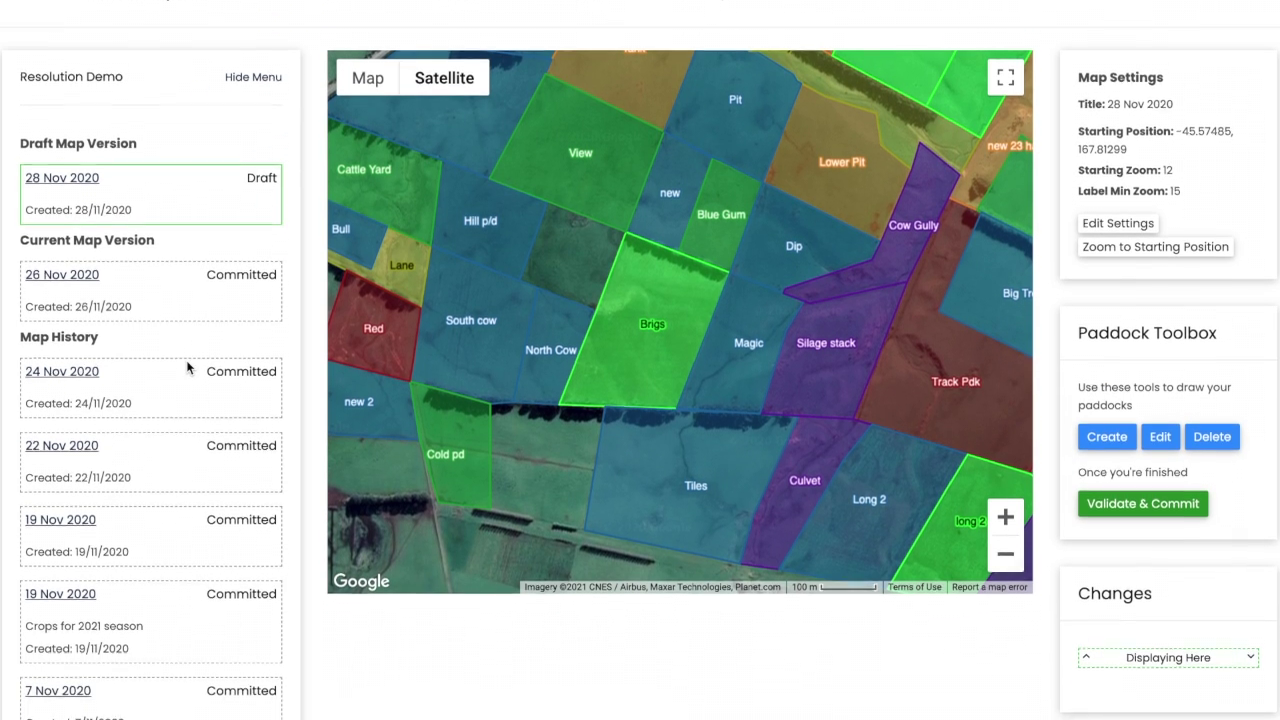
{"action": "scroll", "coordinate": [187, 367], "scroll_direction": "down", "scroll_amount": 3}
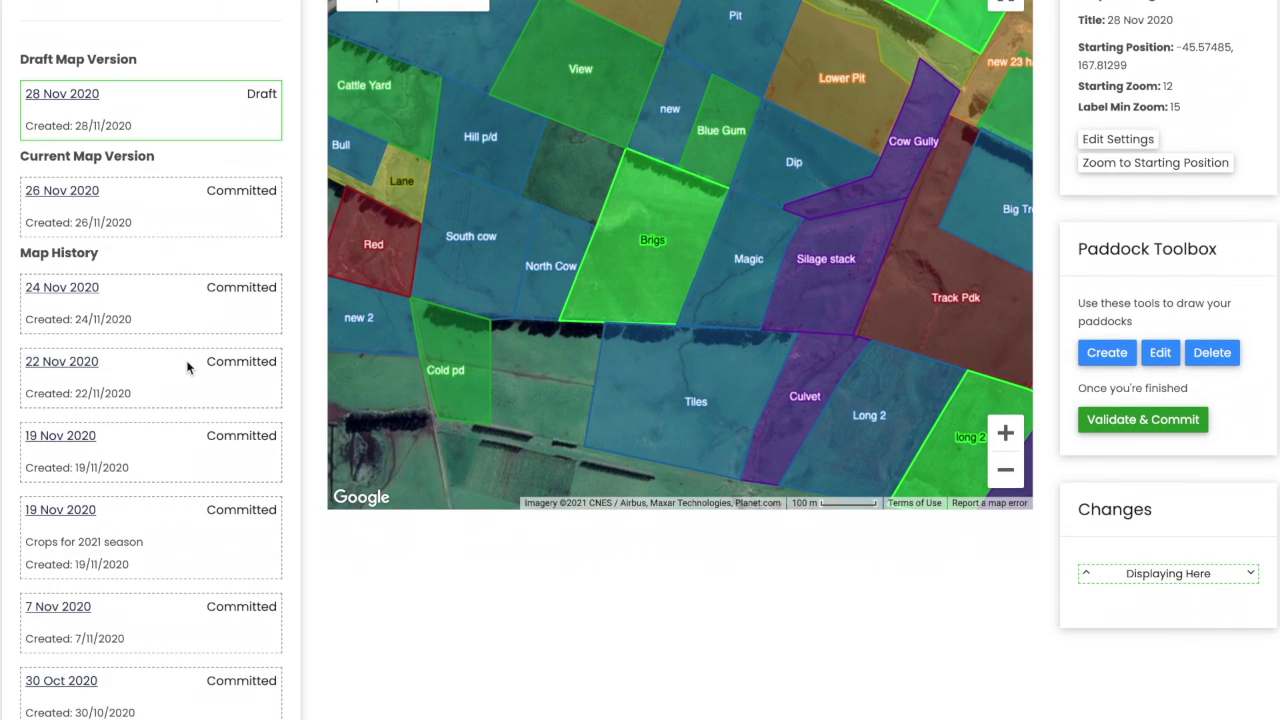
{"action": "scroll", "coordinate": [187, 367], "scroll_direction": "down", "scroll_amount": 3}
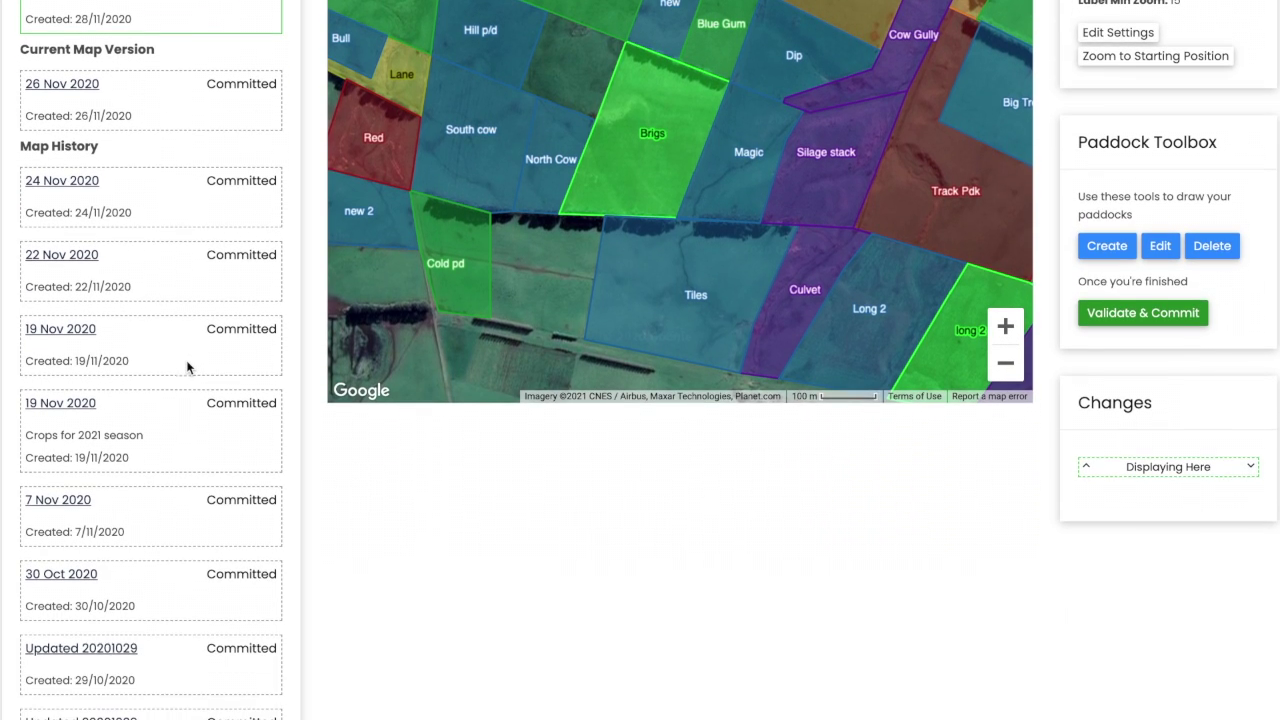
{"action": "scroll", "coordinate": [187, 367], "scroll_direction": "up", "scroll_amount": 2}
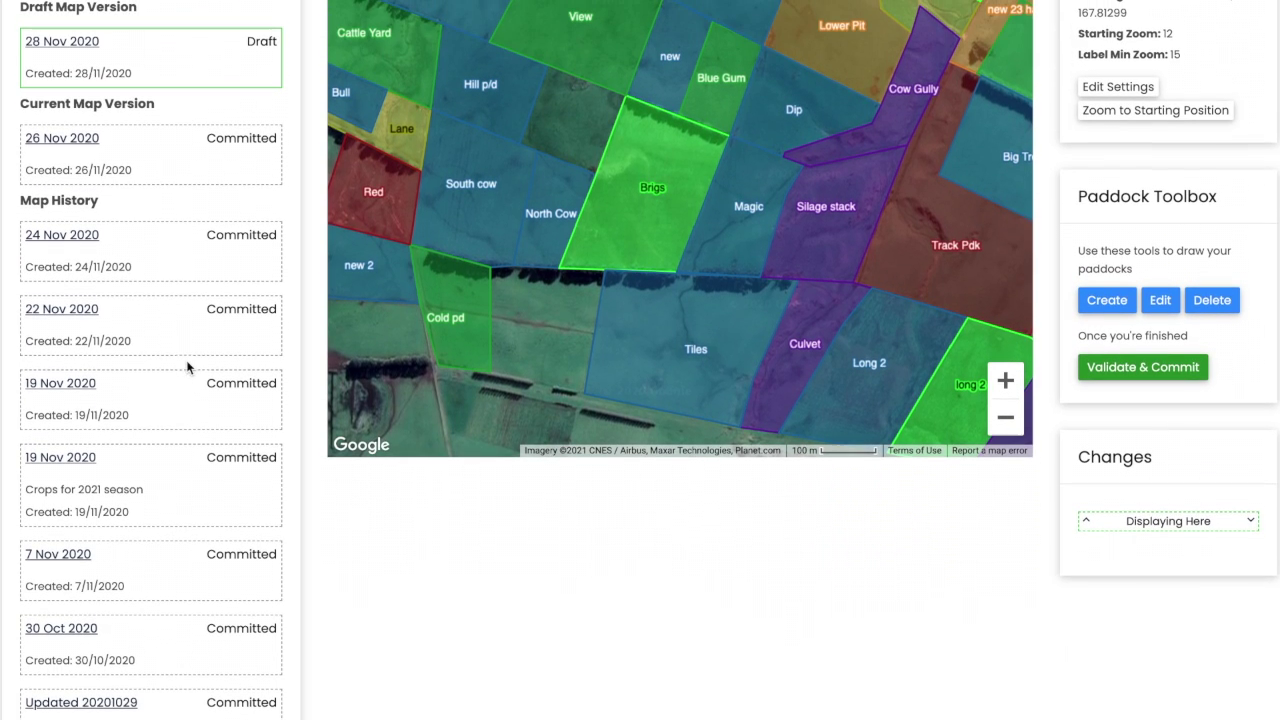
{"action": "left_click", "coordinate": [88, 389]}
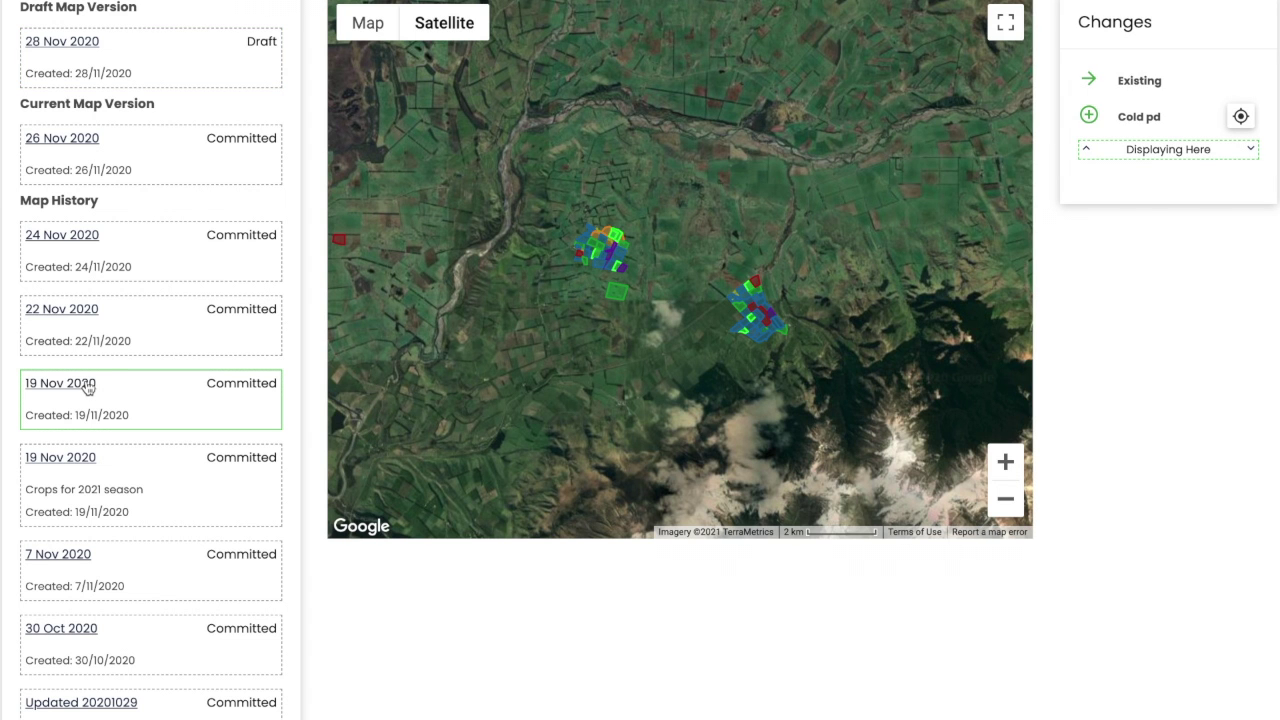
{"action": "left_click", "coordinate": [93, 316]}
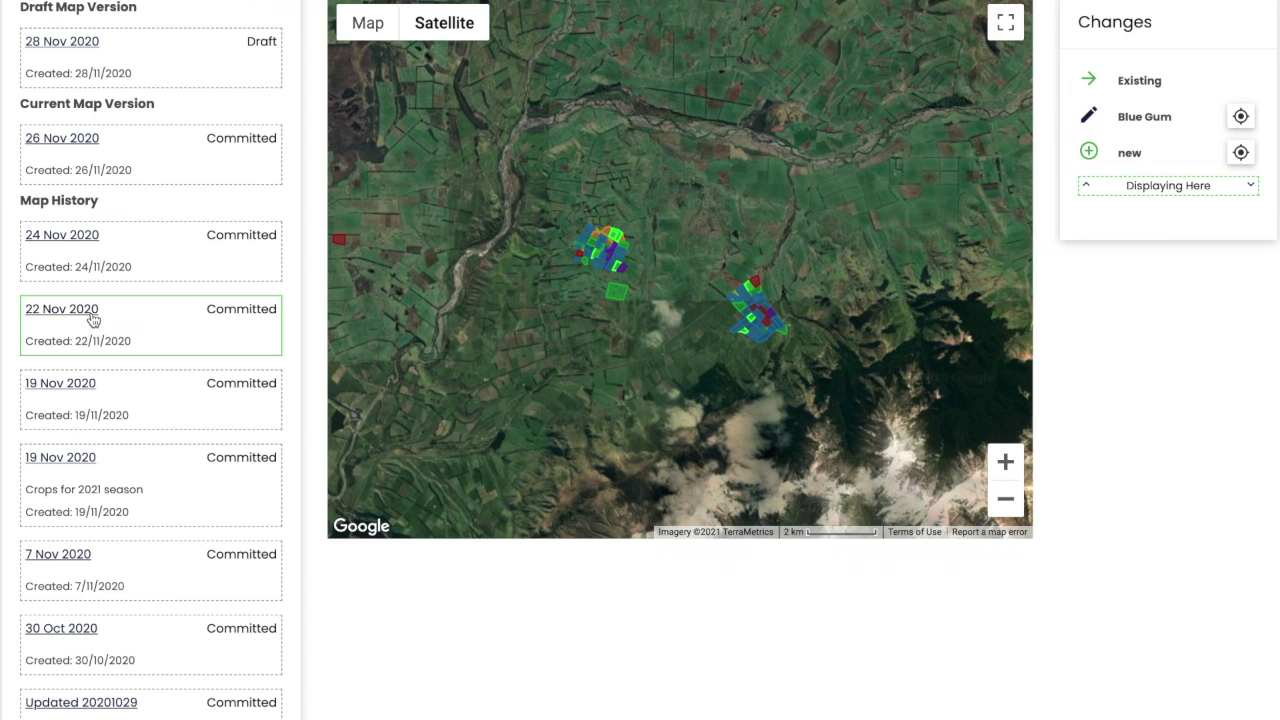
{"action": "left_click", "coordinate": [85, 238]}
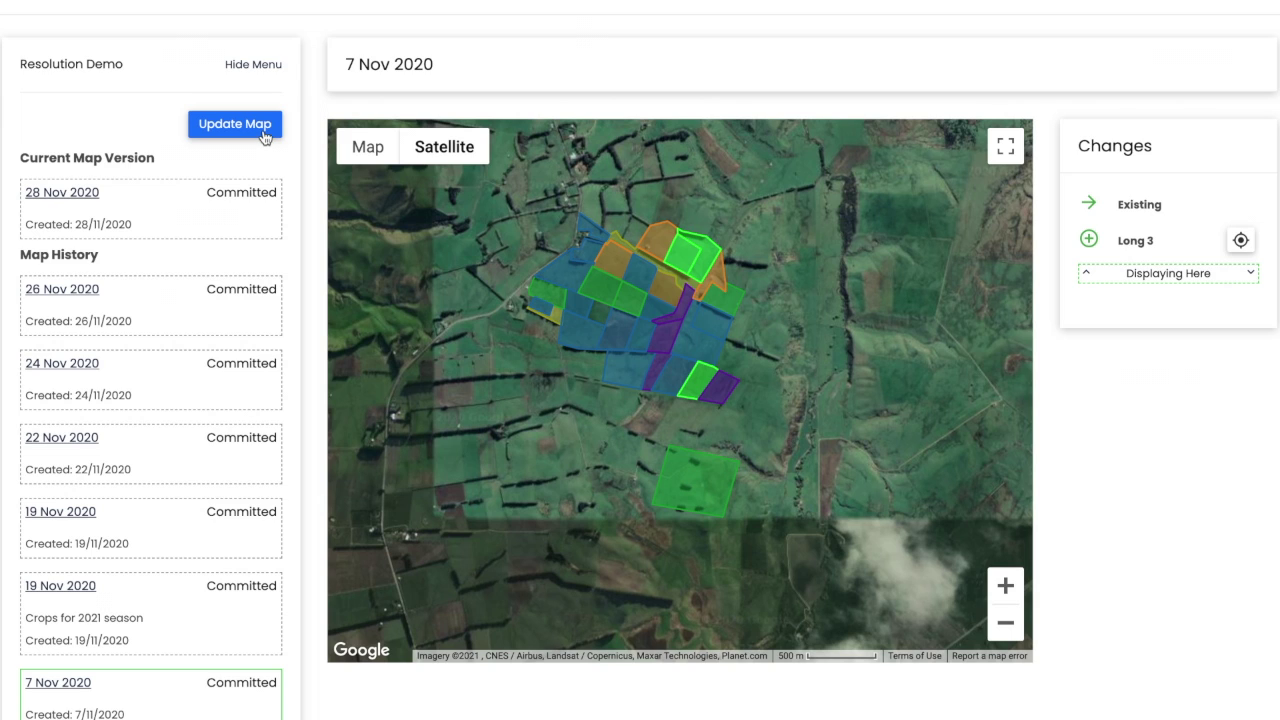
{"action": "left_click", "coordinate": [264, 134]}
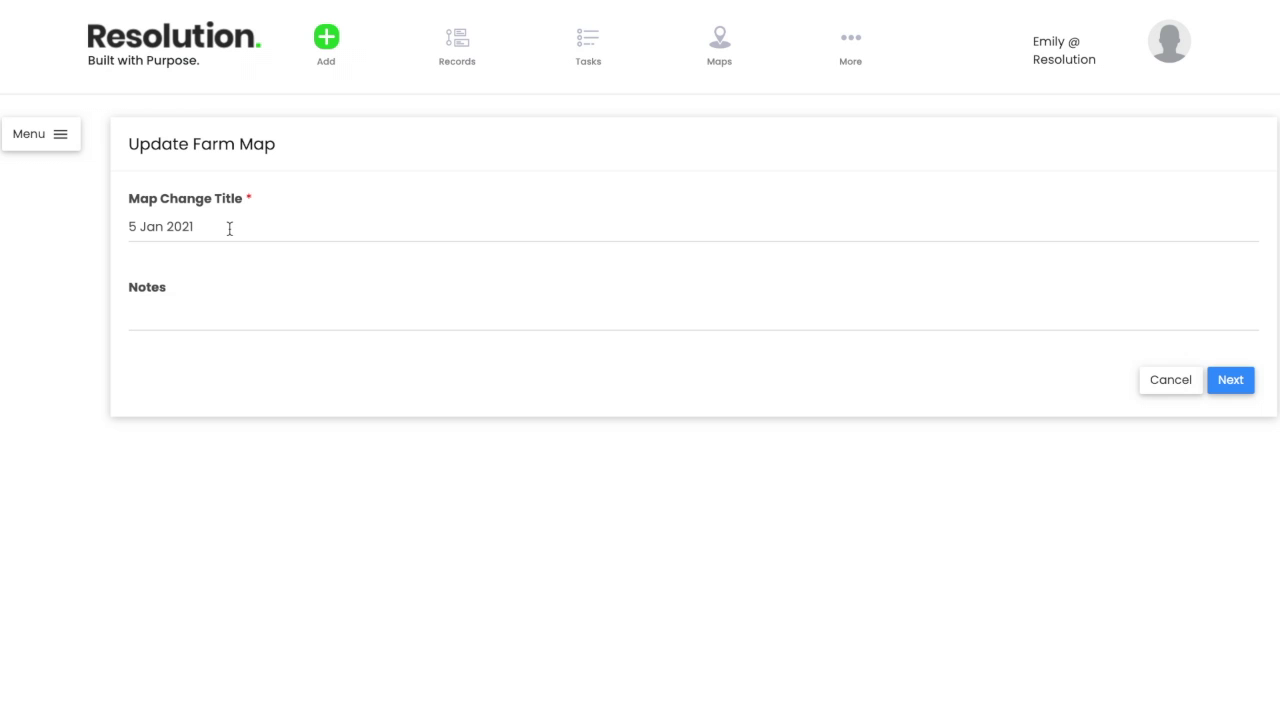
Replace the map change title with 'Crops for 2021 Season' and submit it.
{"action": "left_click_drag", "start_coordinate": [229, 228], "coordinate": [118, 226]}
{"action": "key", "text": "BackSpace"}
{"action": "type", "text": "Crop"}
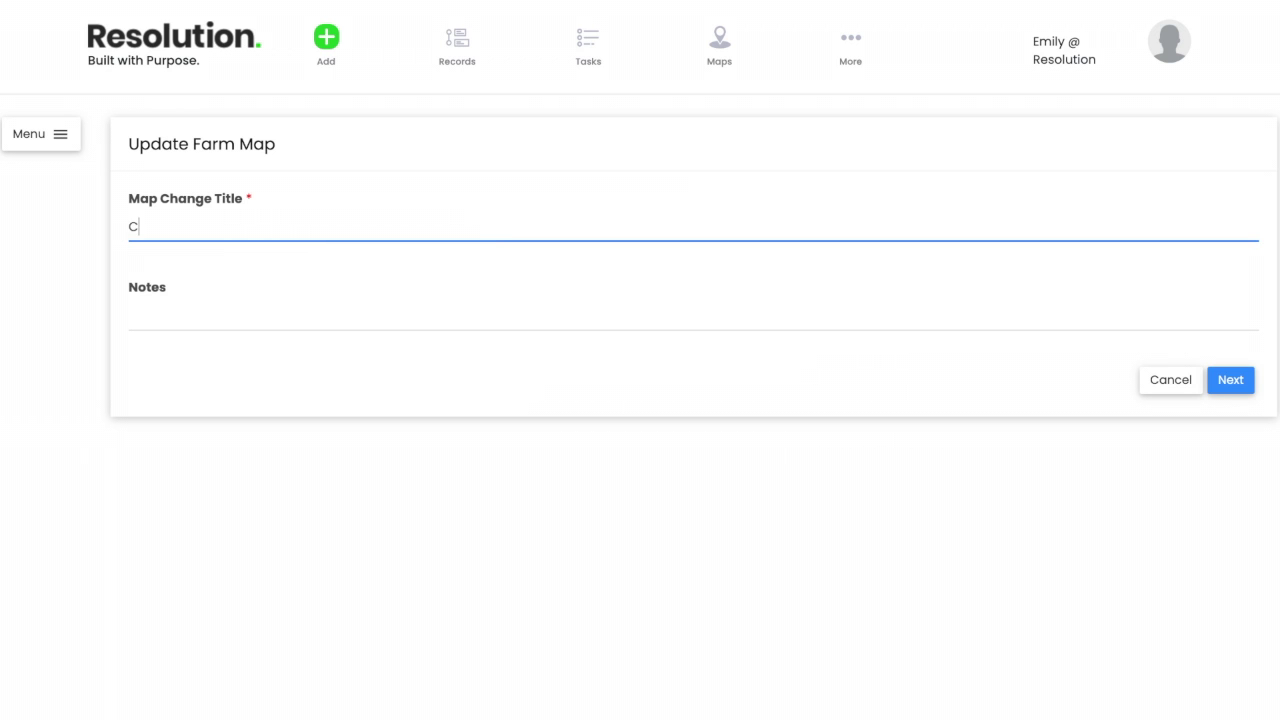
{"action": "type", "text": "s for 2021 Season"}
{"action": "key", "text": "Return"}
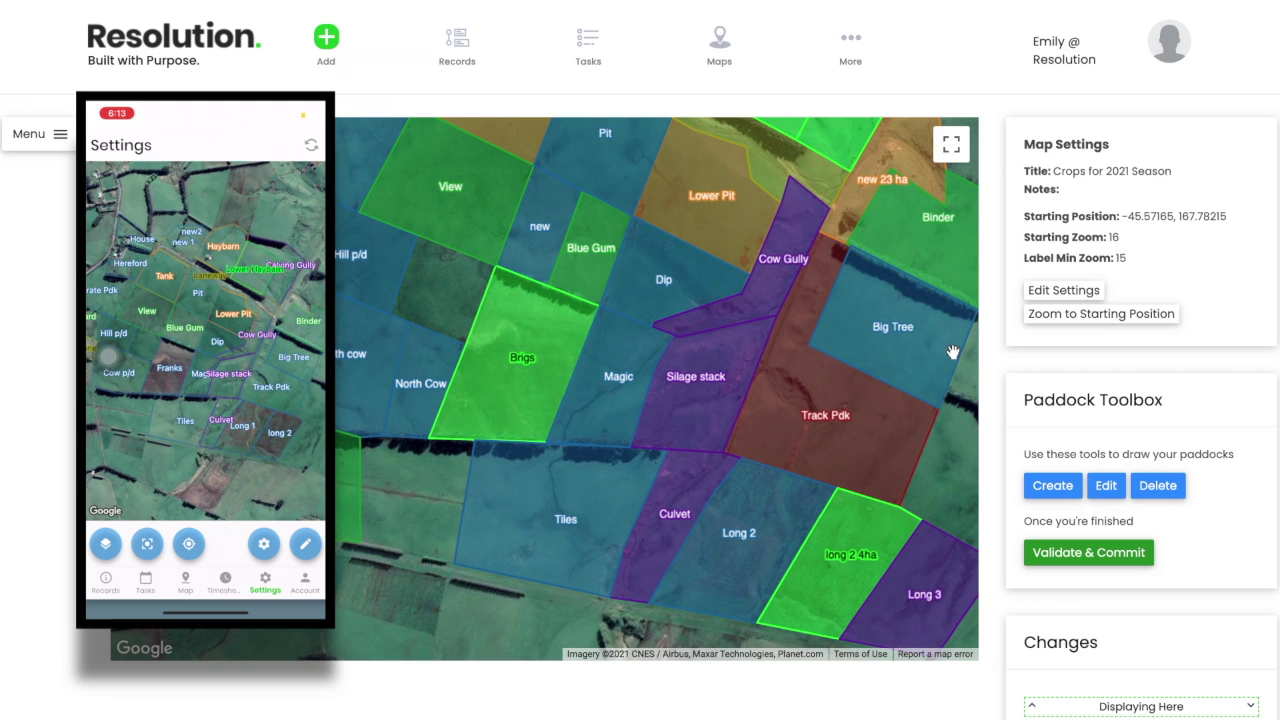
{"action": "left_click", "coordinate": [1064, 290]}
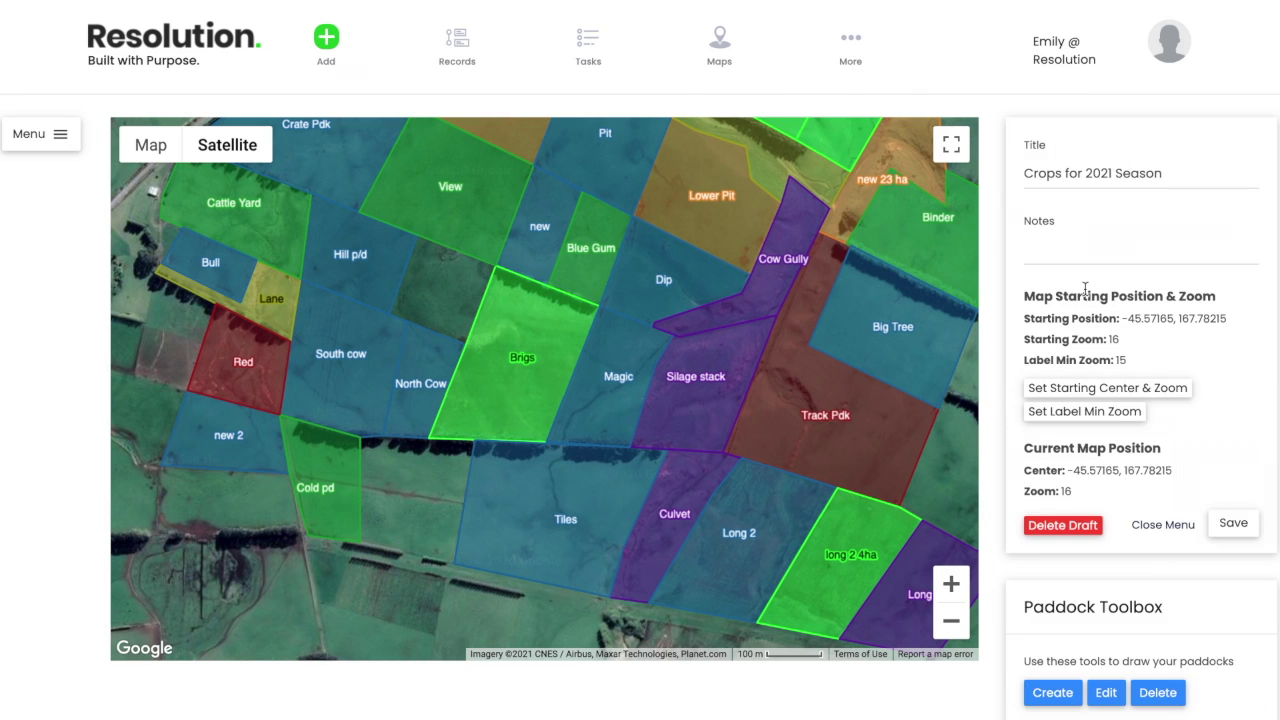
{"action": "left_click", "coordinate": [1128, 390]}
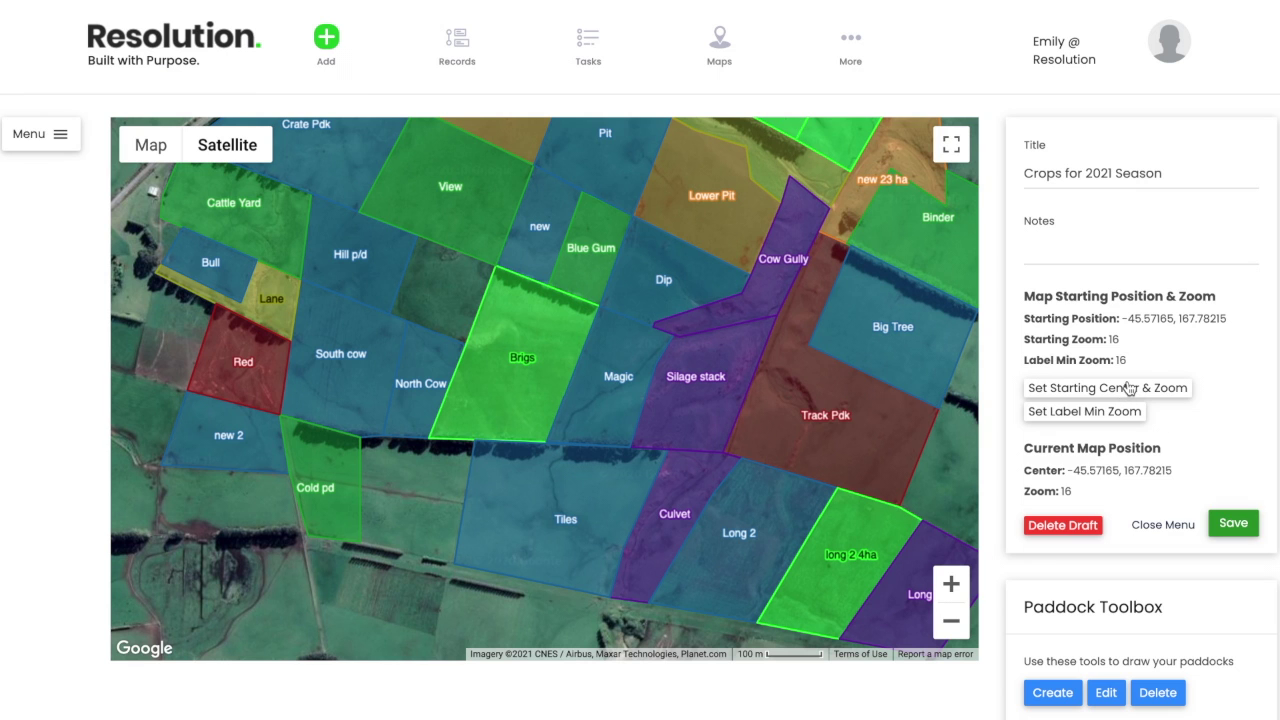
{"action": "left_click", "coordinate": [951, 621]}
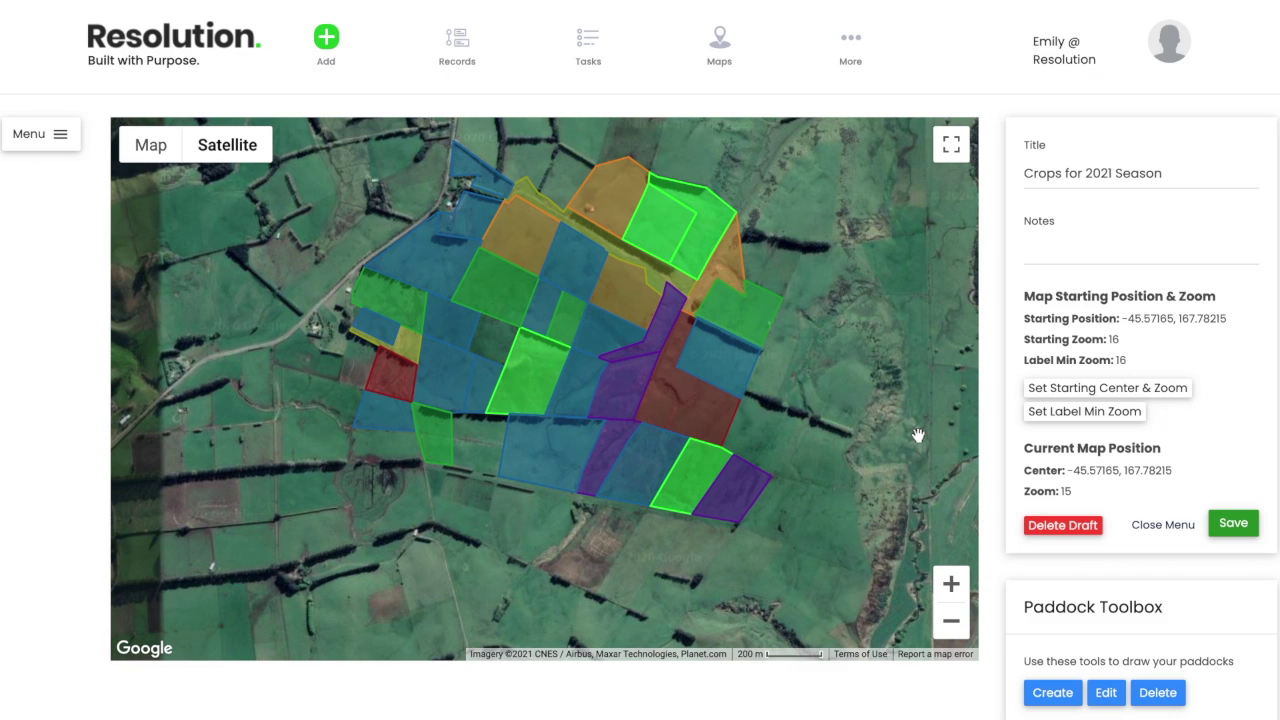
{"action": "left_click", "coordinate": [1073, 419]}
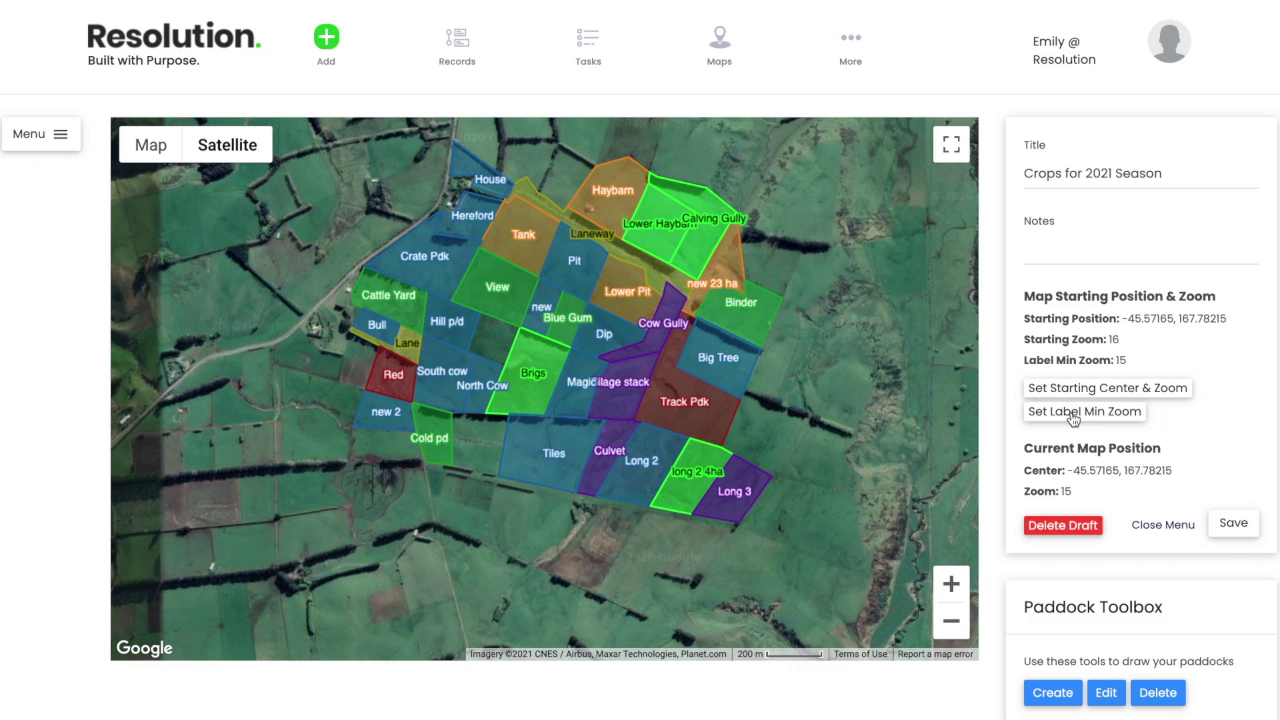
{"action": "left_click", "coordinate": [951, 583]}
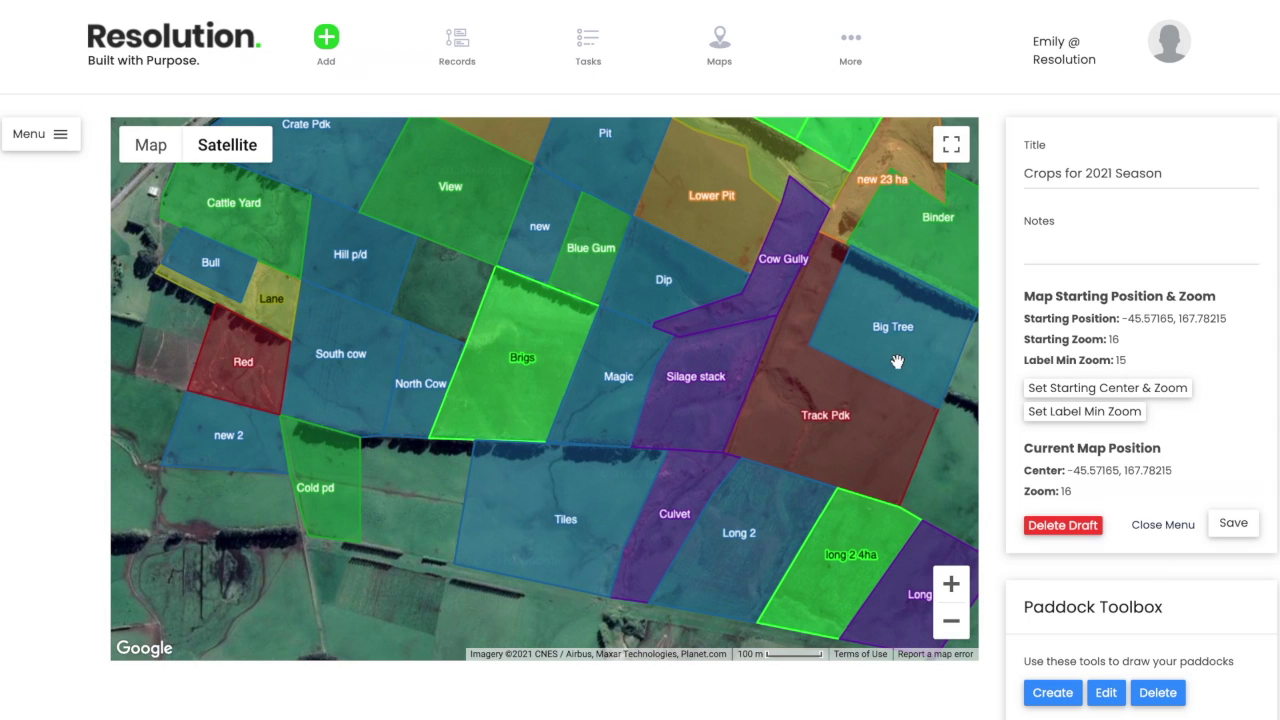
{"action": "left_click_drag", "start_coordinate": [907, 438], "coordinate": [903, 462]}
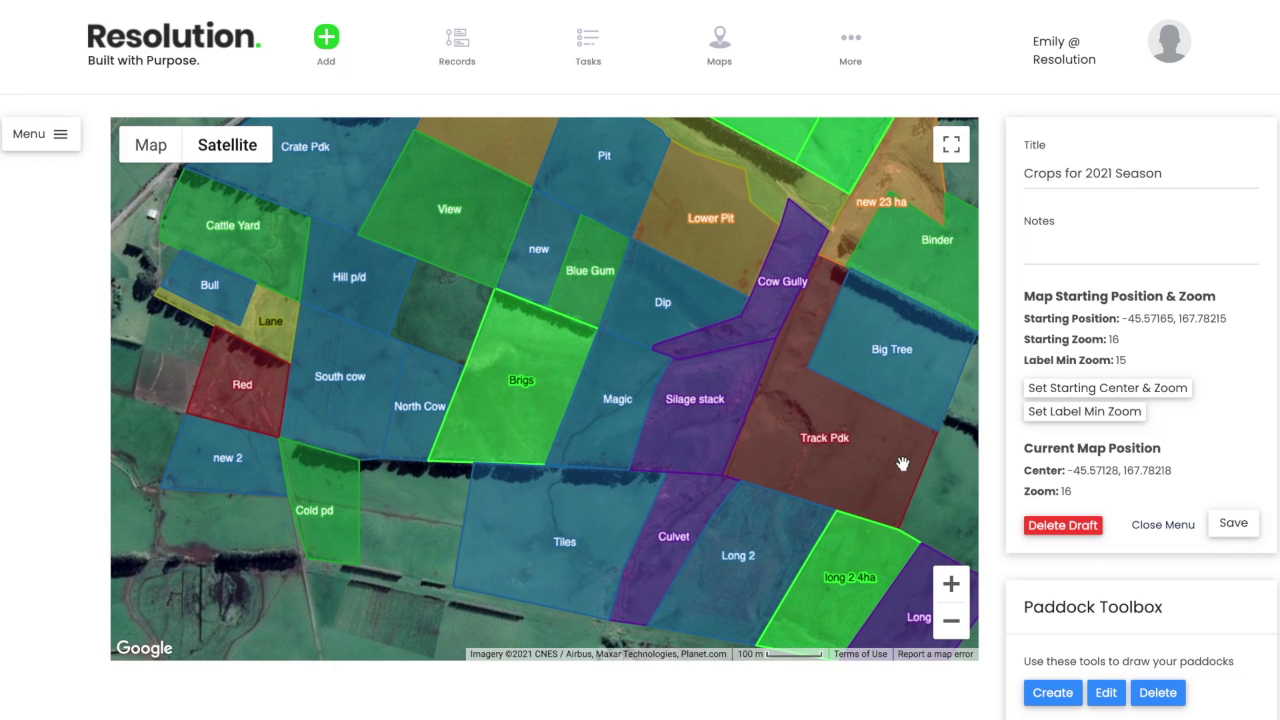
{"action": "left_click", "coordinate": [951, 621]}
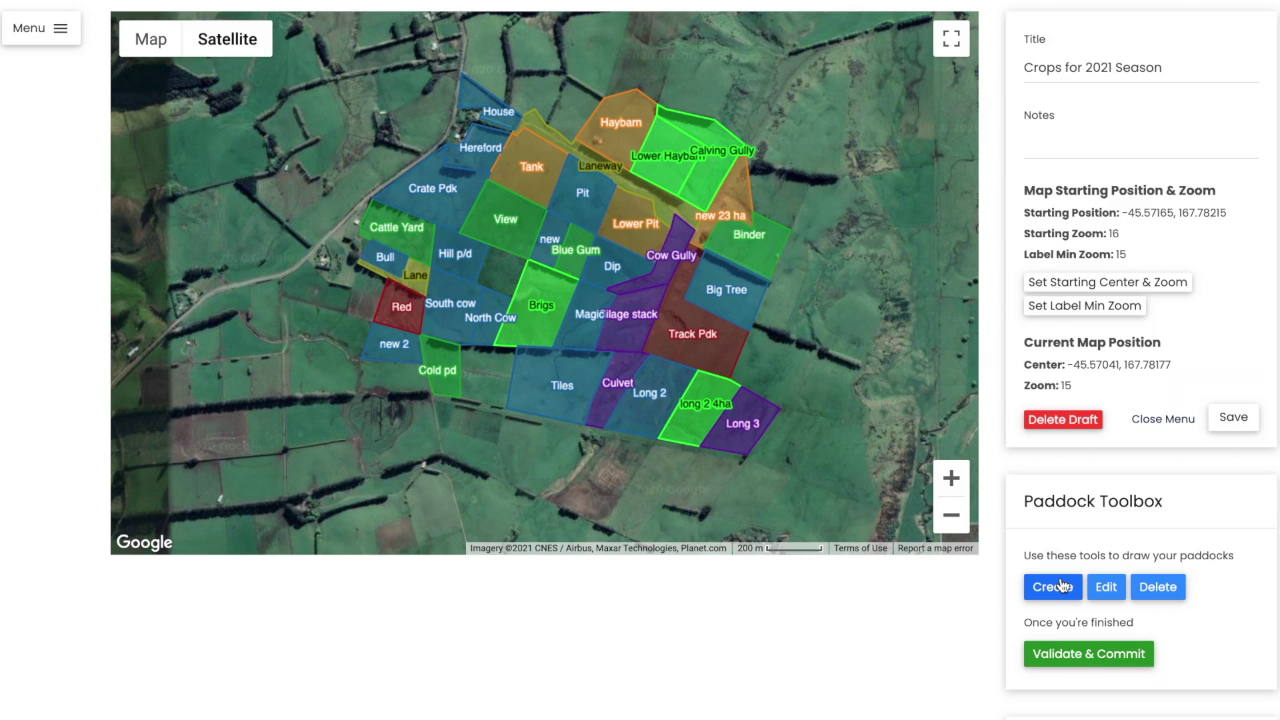
Start a new paddock at Long 3's corner, with the second corner at long 2 4ha's top.
{"action": "left_click", "coordinate": [1062, 586]}
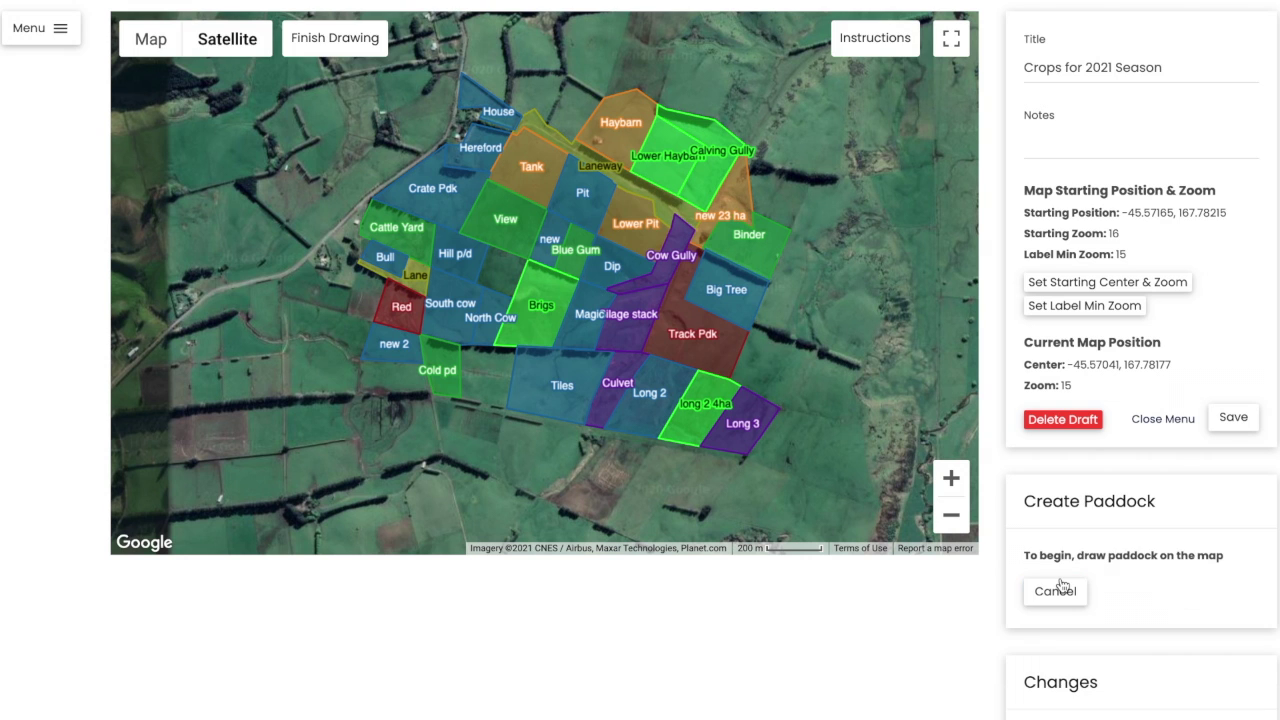
{"action": "left_click", "coordinate": [953, 482]}
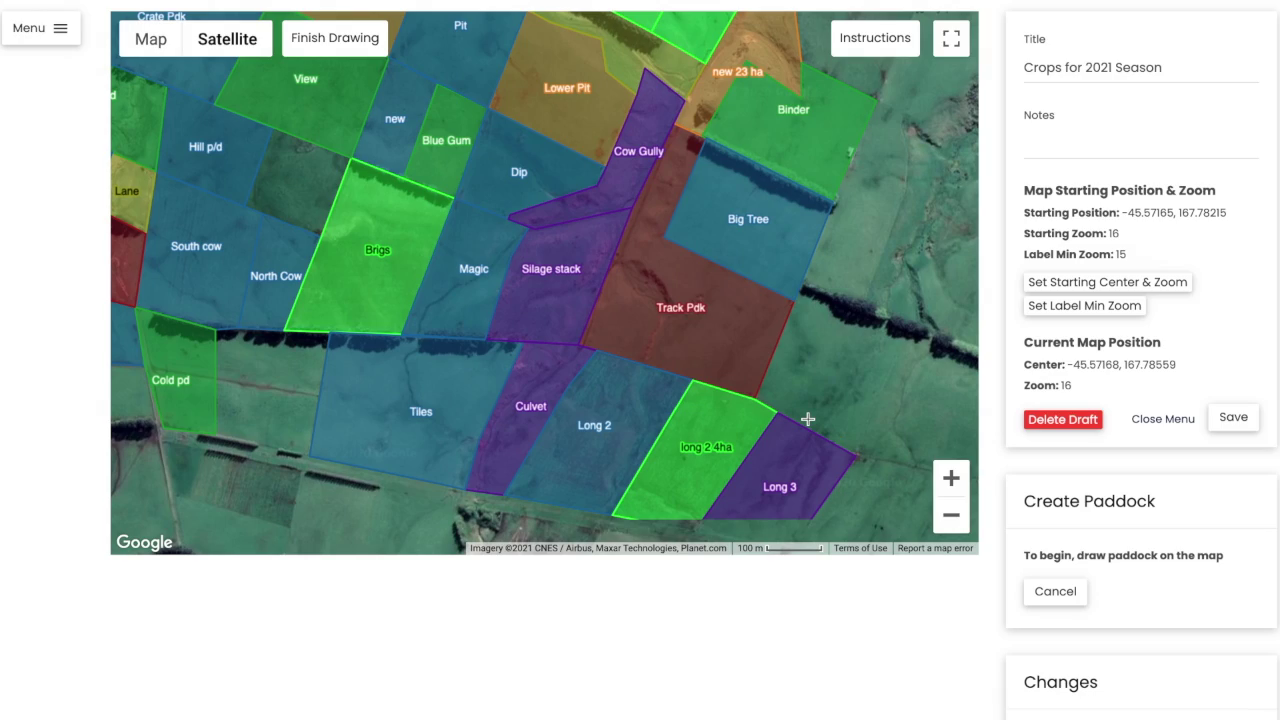
{"action": "key", "text": "shift"}
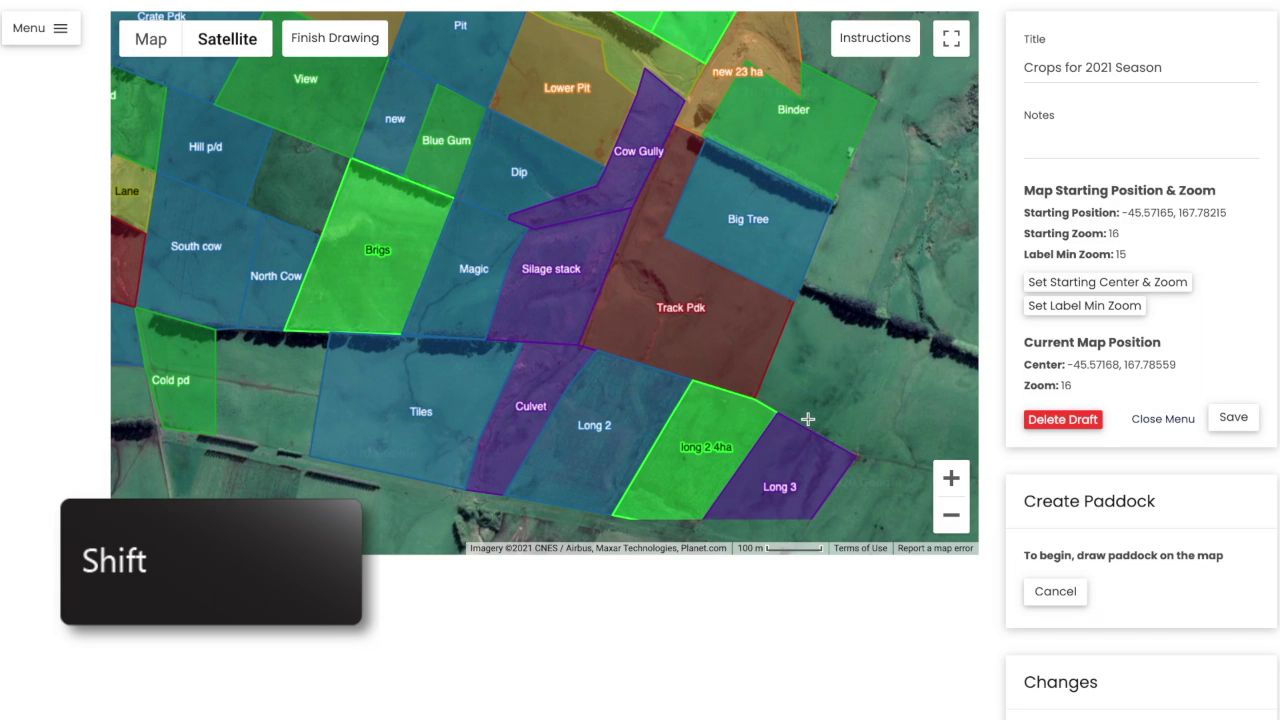
{"action": "left_click", "coordinate": [855, 445]}
{"action": "left_click", "coordinate": [855, 445], "text": "shift"}
{"action": "mouse_move", "coordinate": [857, 444]}
{"action": "left_mouse_down"}
{"action": "mouse_move", "coordinate": [786, 399]}
{"action": "mouse_move", "coordinate": [757, 397]}
{"action": "left_mouse_up"}
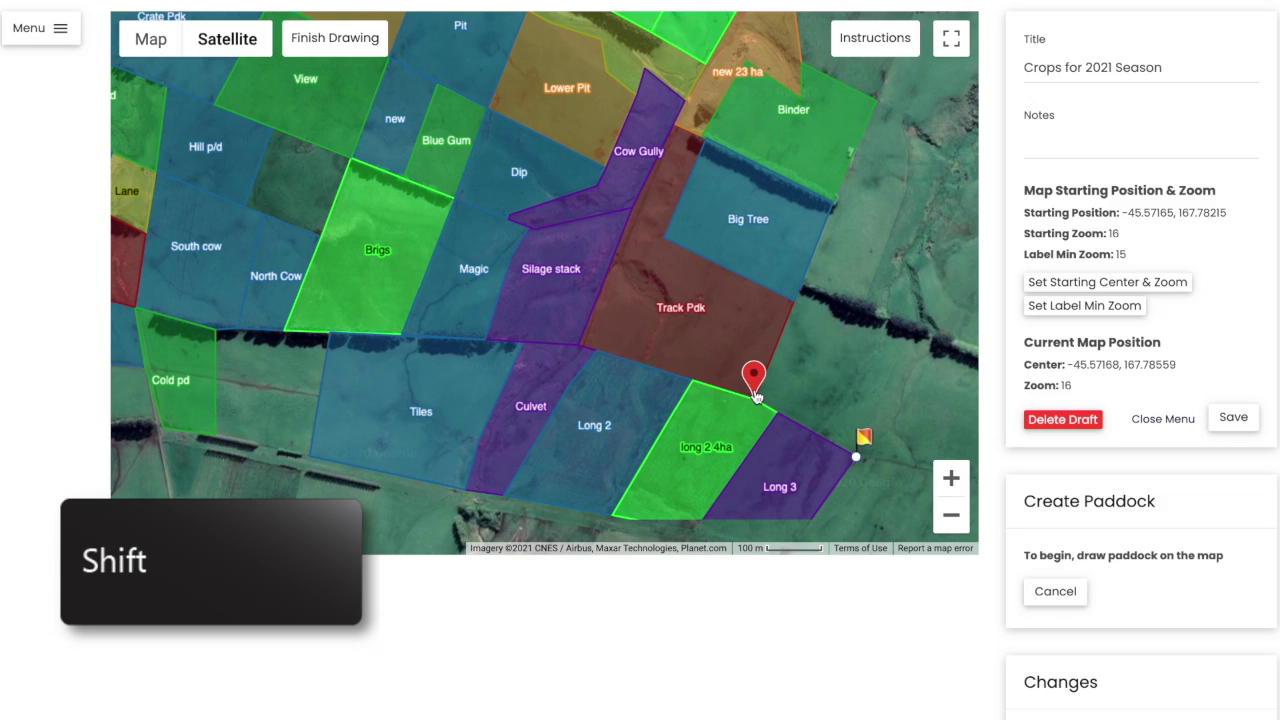
{"action": "left_click", "coordinate": [757, 397]}
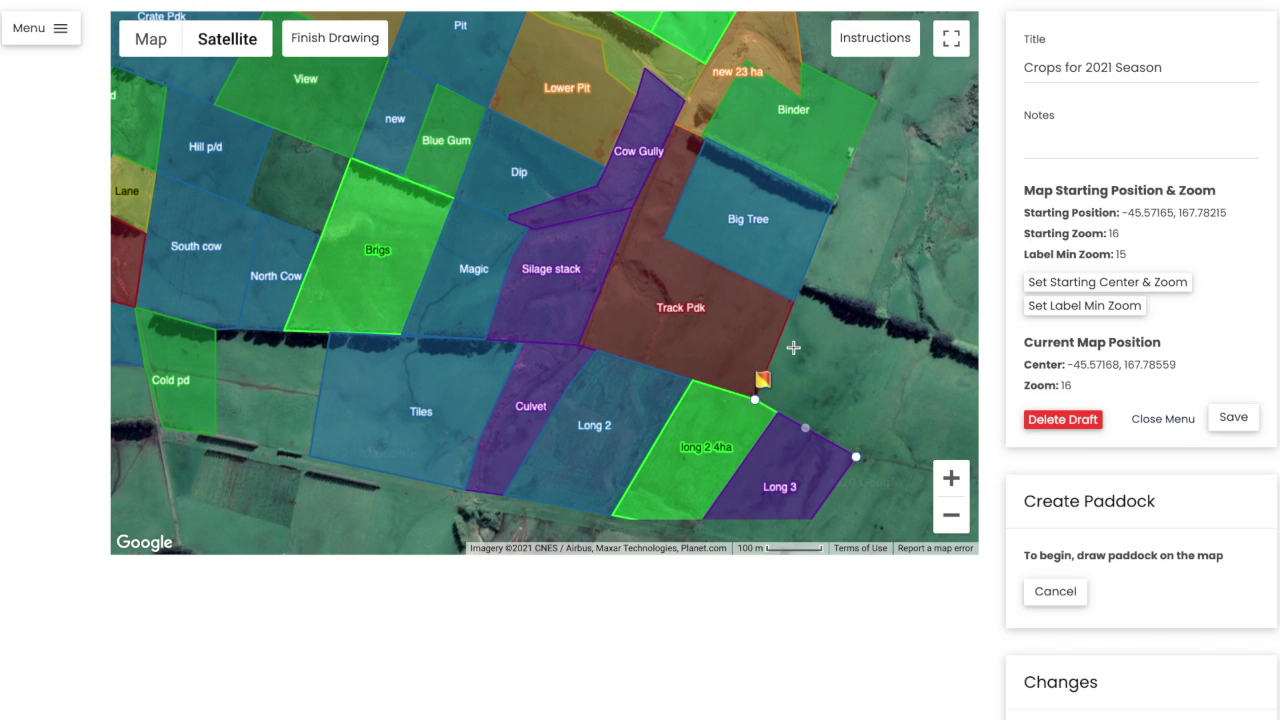
Trace along Track Pdk up to Big Tree, add the north-east corner, and close at Long 3.
{"action": "key", "text": "ctrl"}
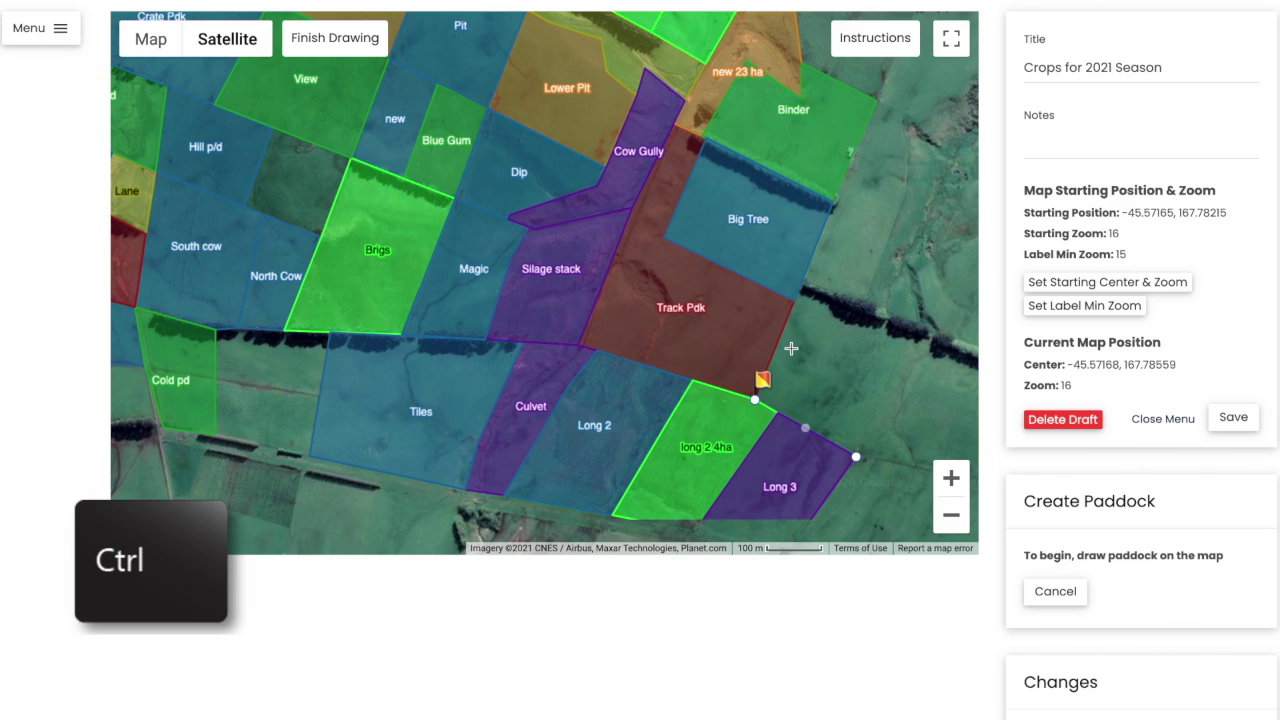
{"action": "left_click", "coordinate": [791, 348], "text": "ctrl"}
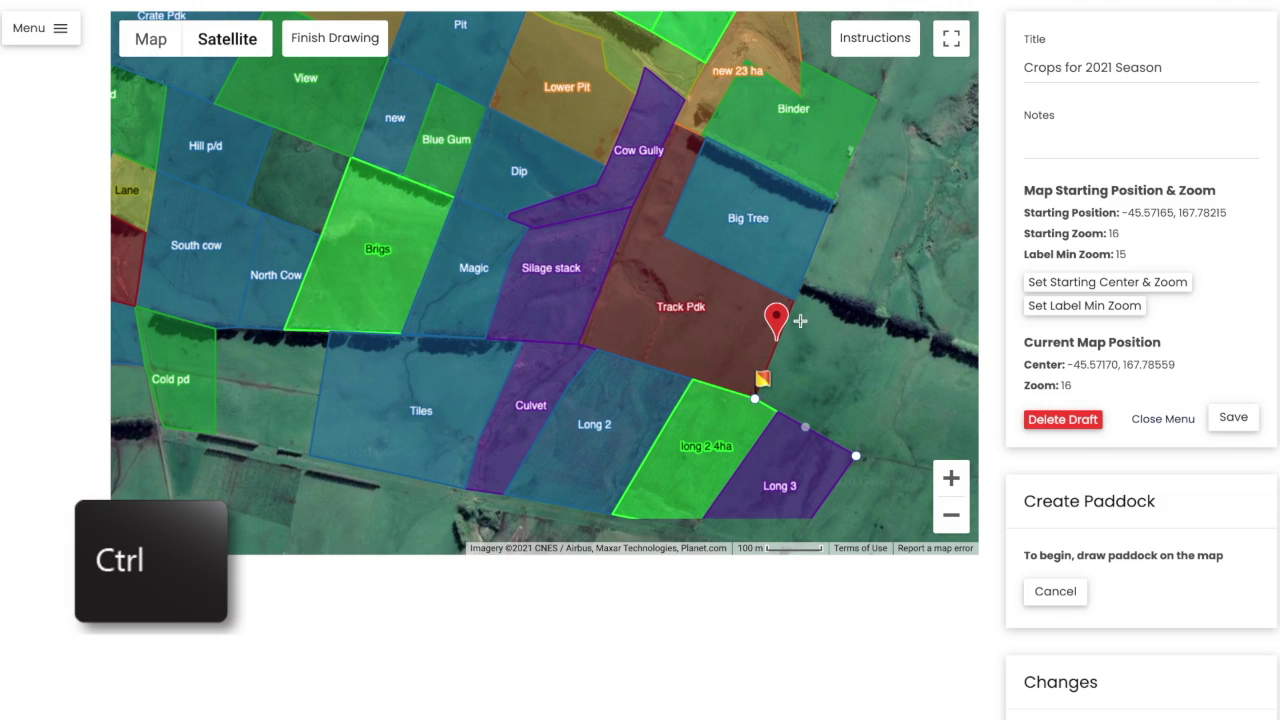
{"action": "left_click", "coordinate": [789, 371], "text": "ctrl"}
{"action": "left_click_drag", "start_coordinate": [789, 371], "coordinate": [831, 257]}
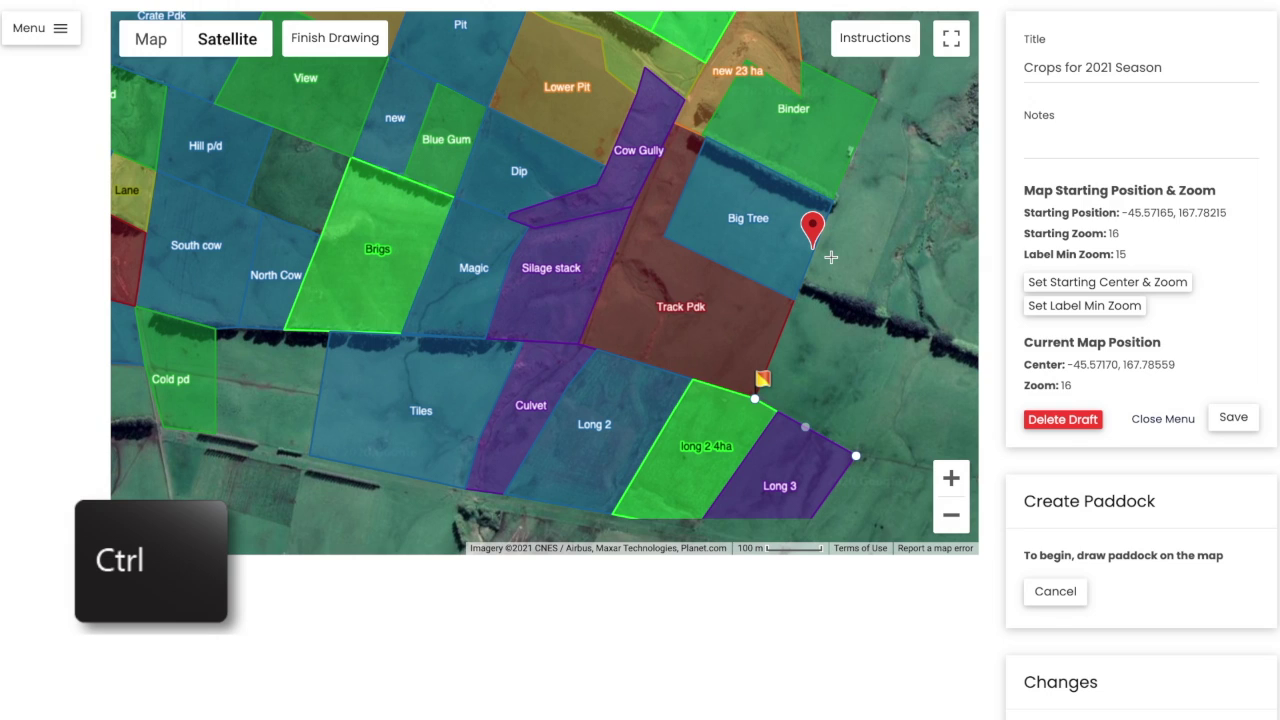
{"action": "left_click_drag", "start_coordinate": [831, 257], "coordinate": [829, 260]}
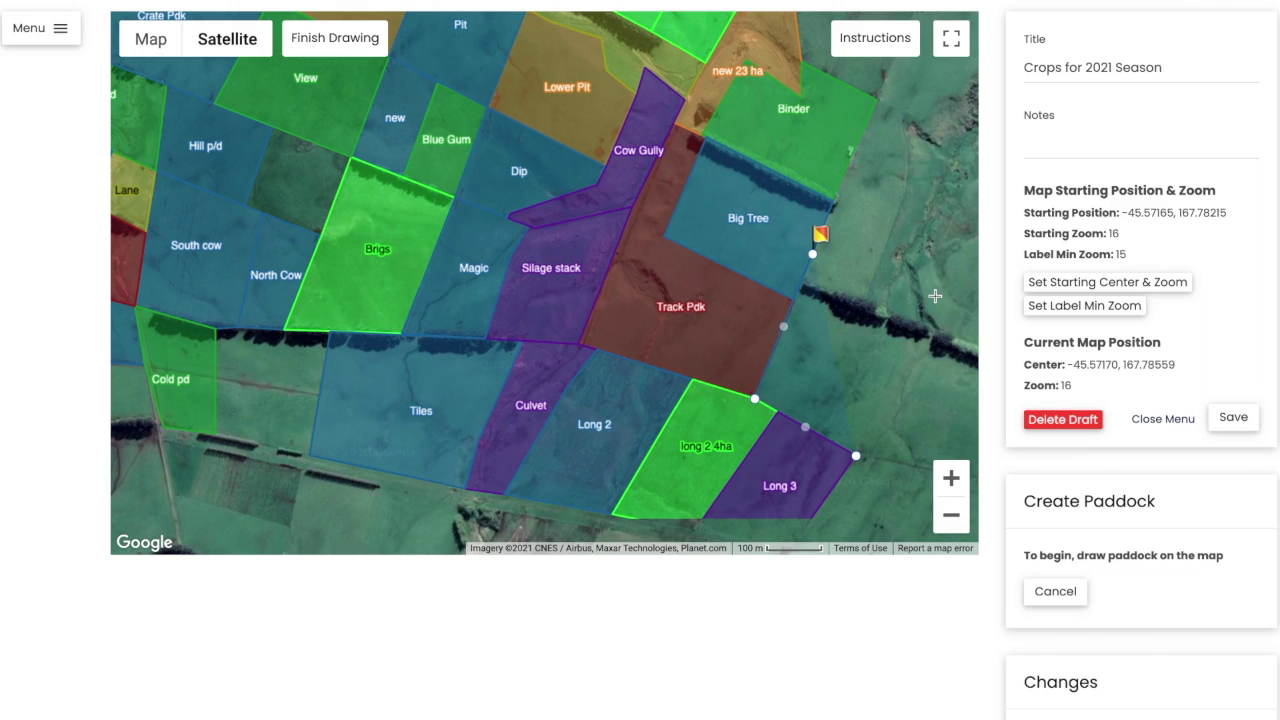
{"action": "left_click", "coordinate": [935, 296]}
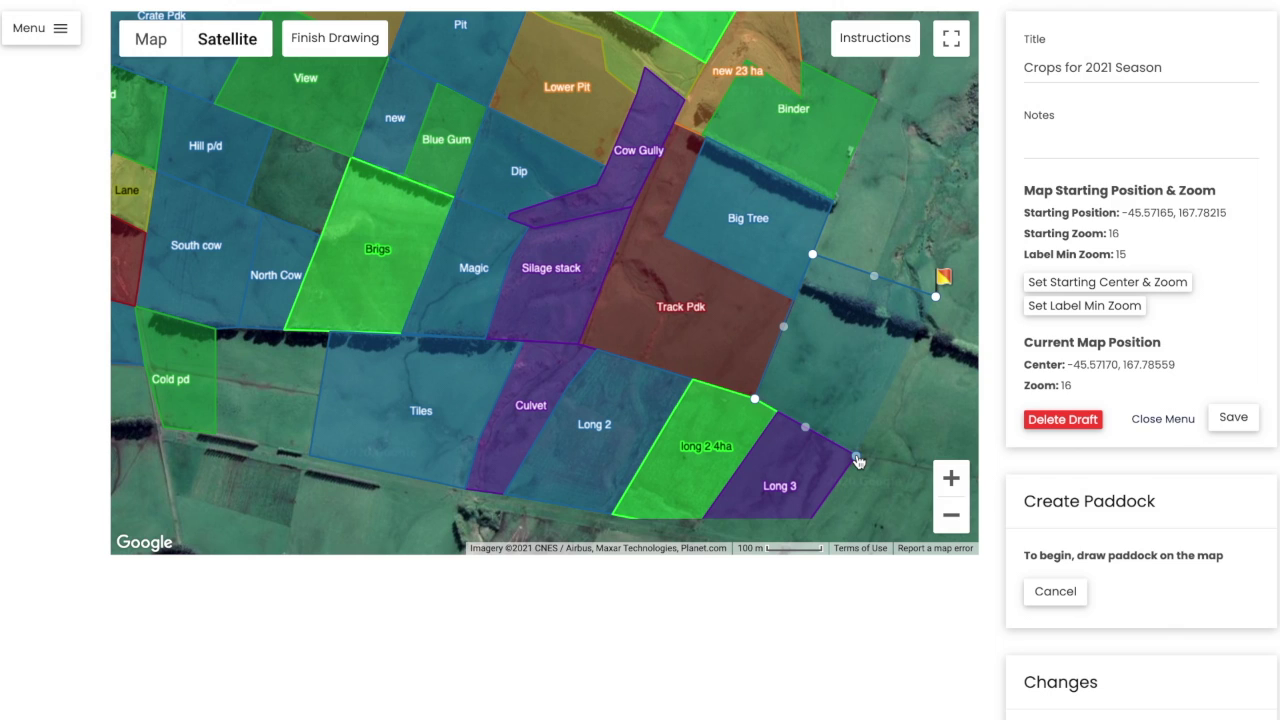
{"action": "left_click", "coordinate": [856, 458]}
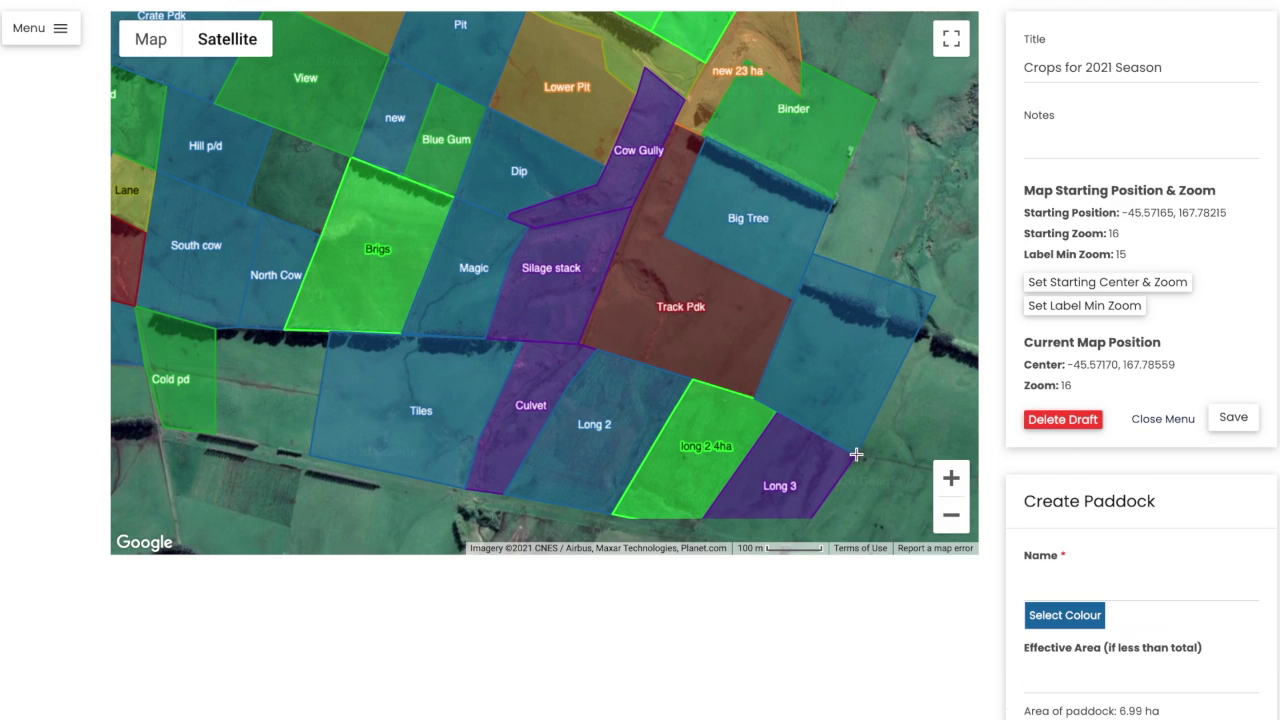
Name the paddock 'Demo 1', colour it red, and set its effective area to 6.5 ha.
{"action": "left_click", "coordinate": [1054, 582]}
{"action": "type", "text": "Demo 1"}
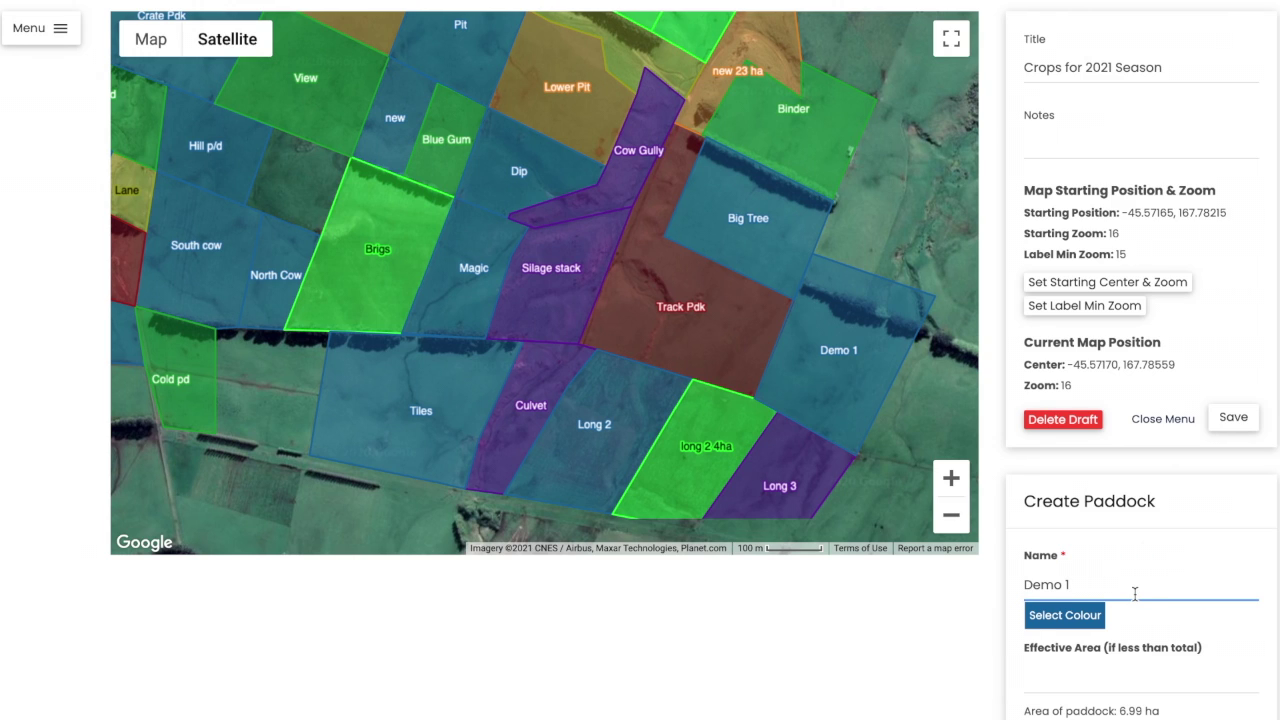
{"action": "left_click", "coordinate": [1096, 625]}
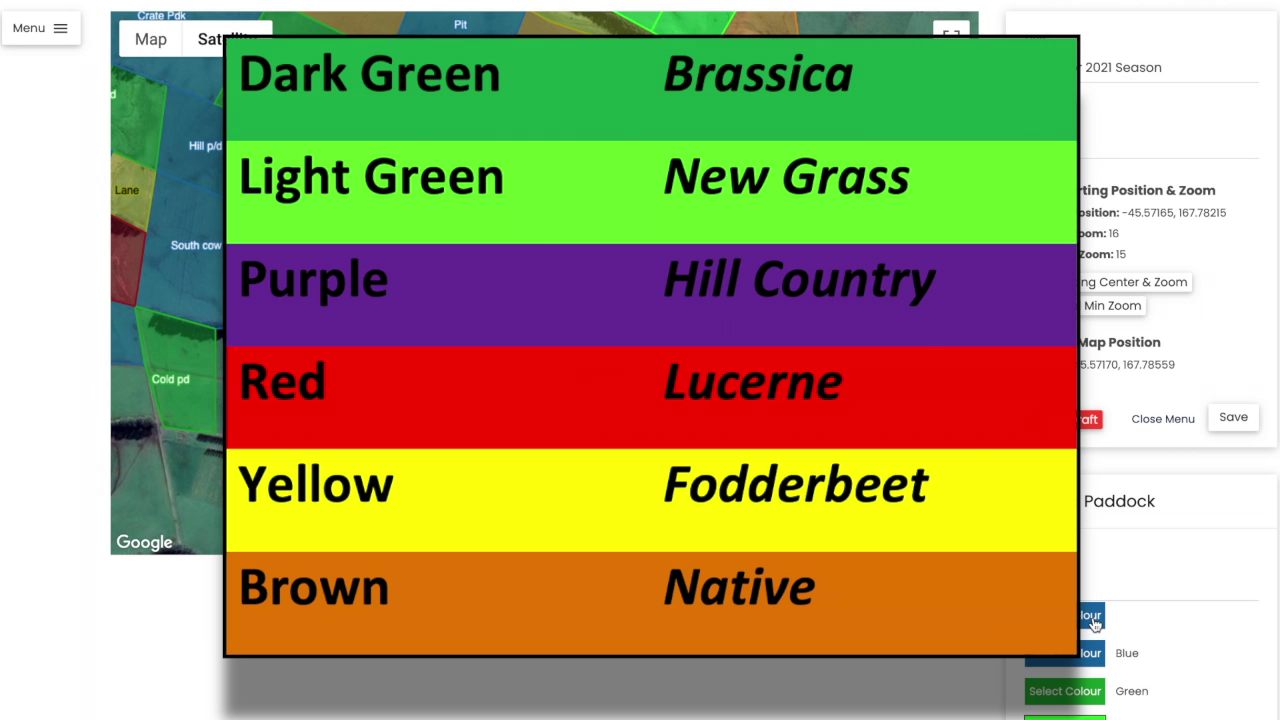
{"action": "scroll", "coordinate": [1109, 656], "scroll_direction": "down", "scroll_amount": 3}
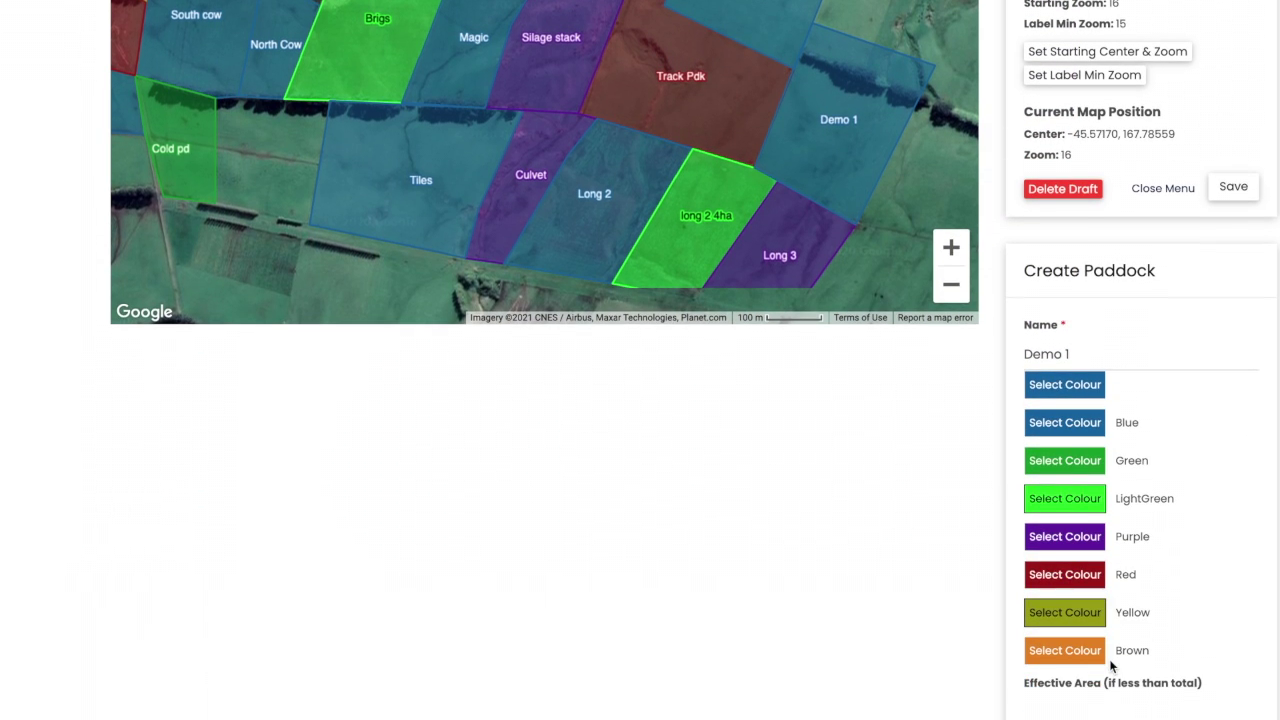
{"action": "left_click", "coordinate": [1094, 580]}
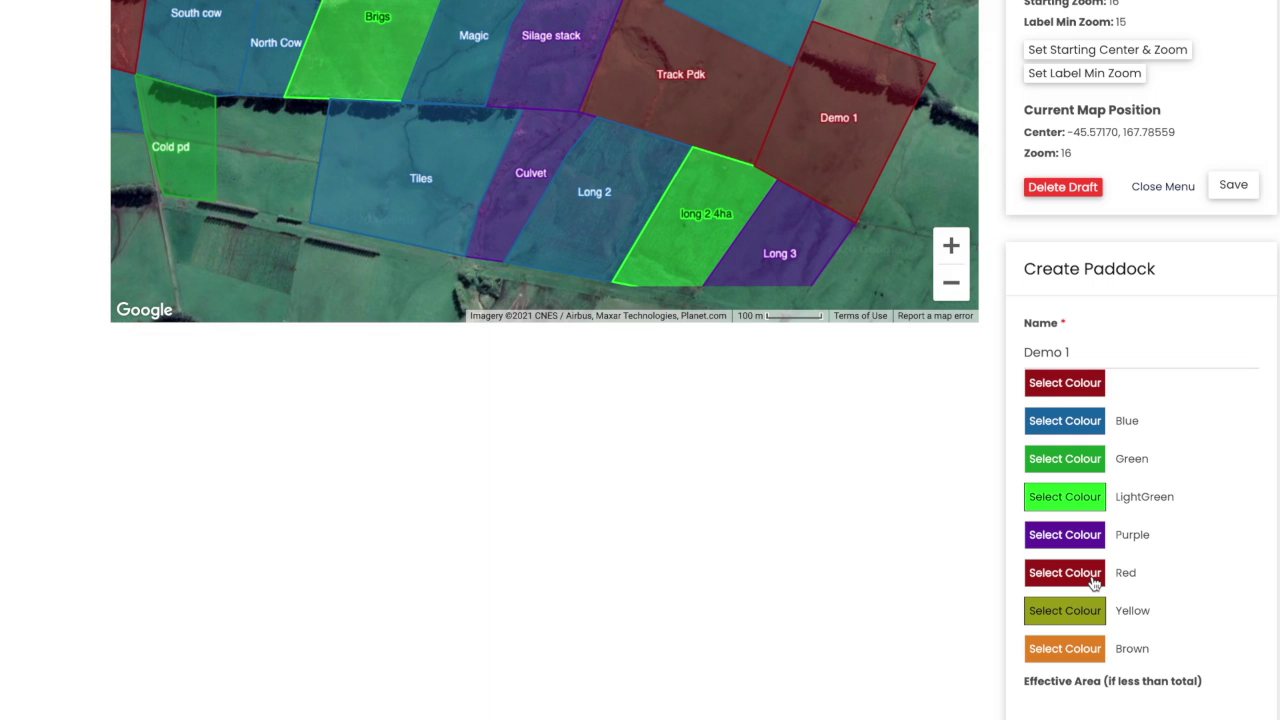
{"action": "scroll", "coordinate": [1094, 582], "scroll_direction": "down", "scroll_amount": 2}
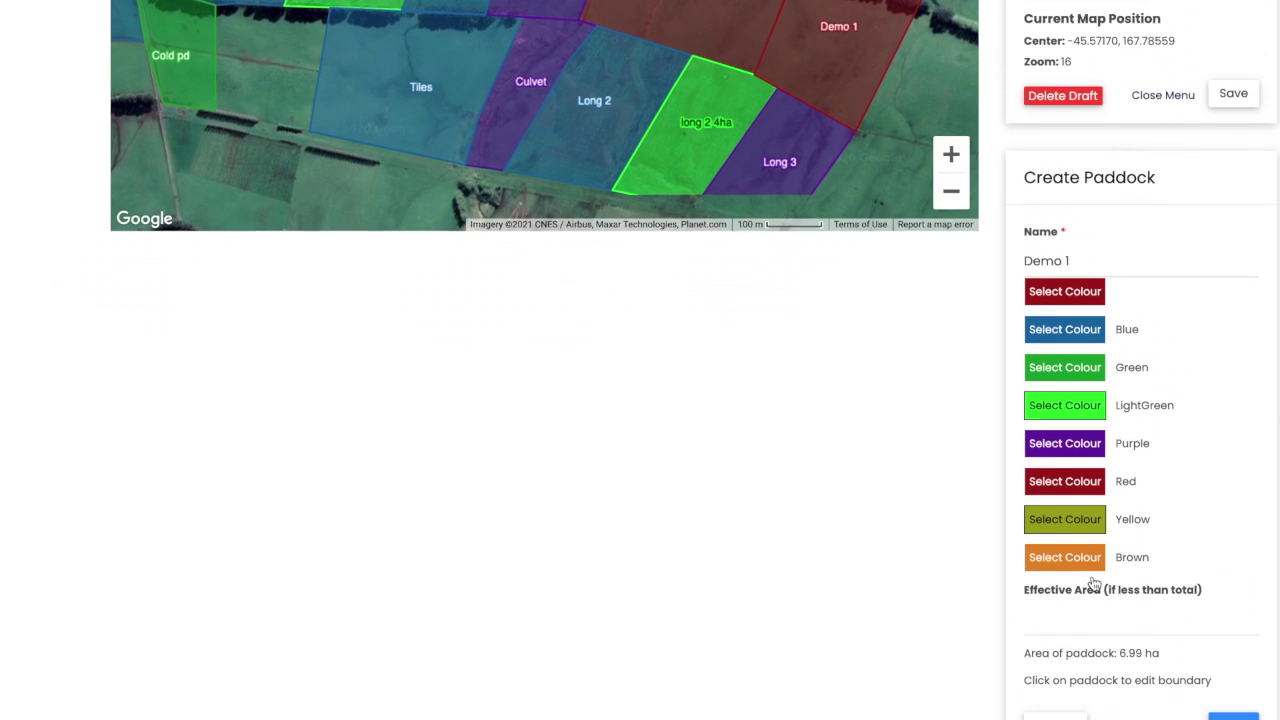
{"action": "left_click", "coordinate": [1088, 579]}
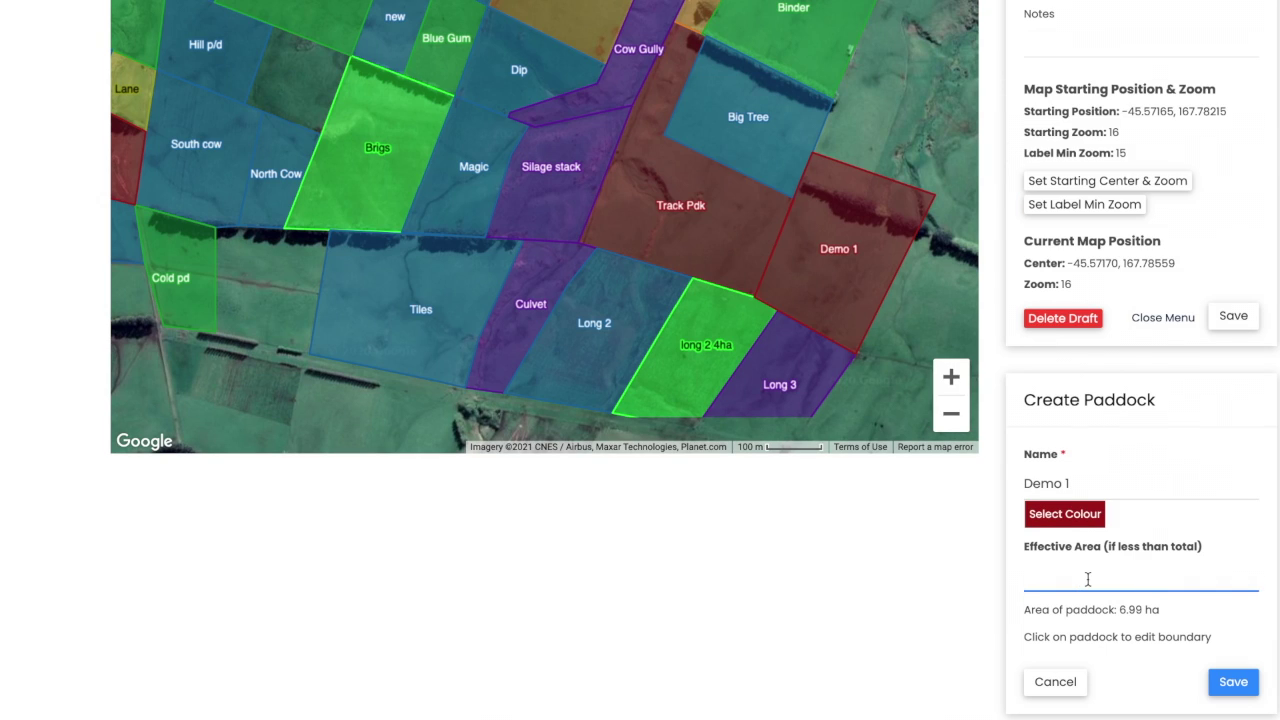
{"action": "type", "text": "6.5 ha"}
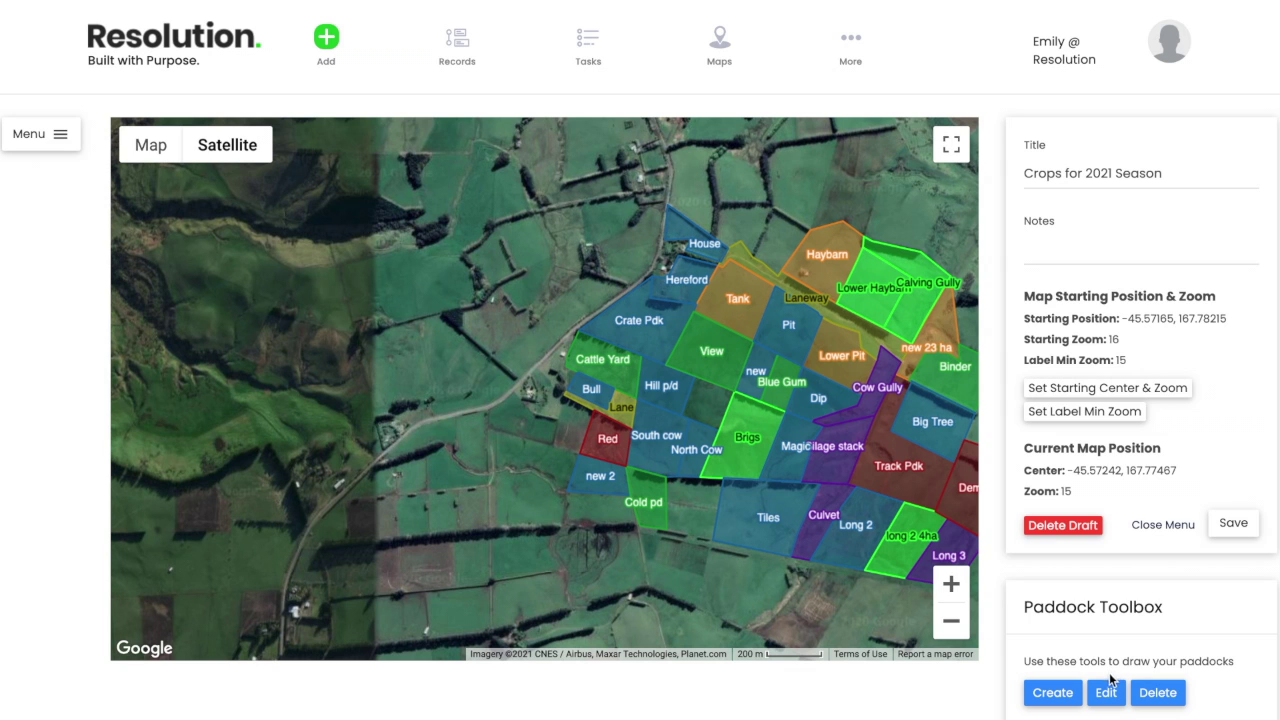
Drag new 2's lower corner down to Cold pd's bottom, add a bend along its edge, and finish.
{"action": "left_click", "coordinate": [1112, 690]}
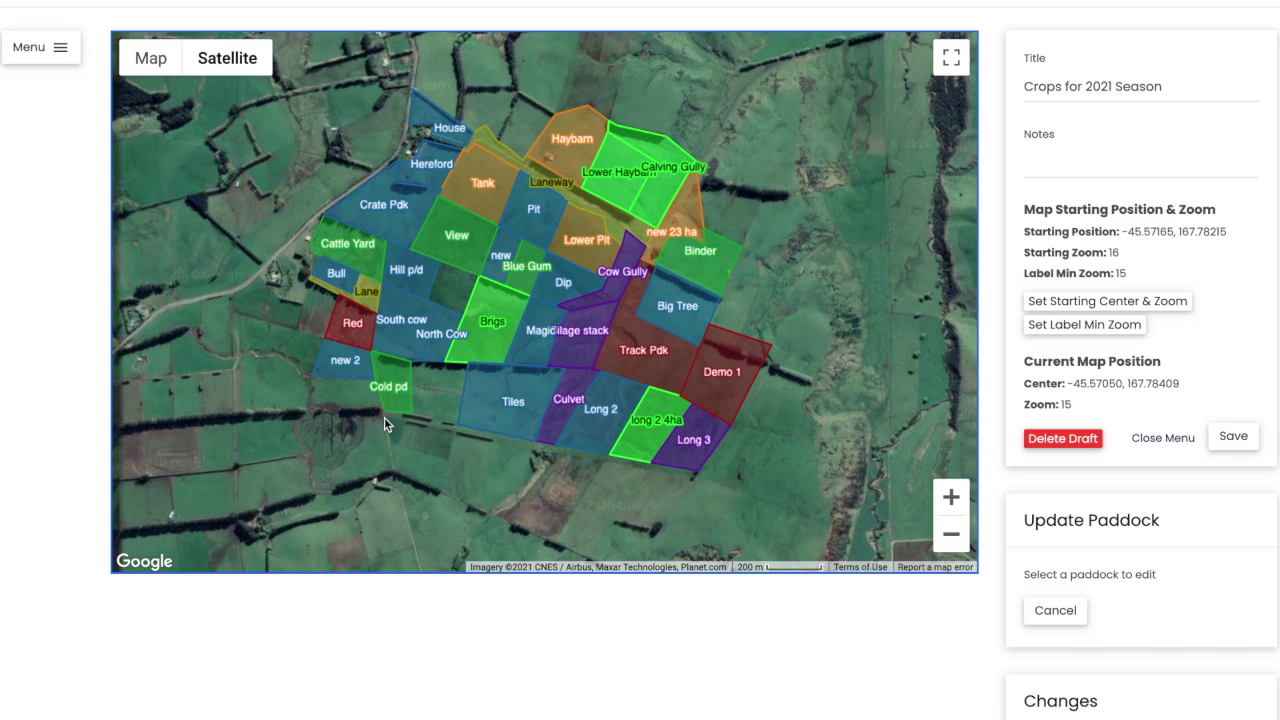
{"action": "left_click", "coordinate": [350, 365]}
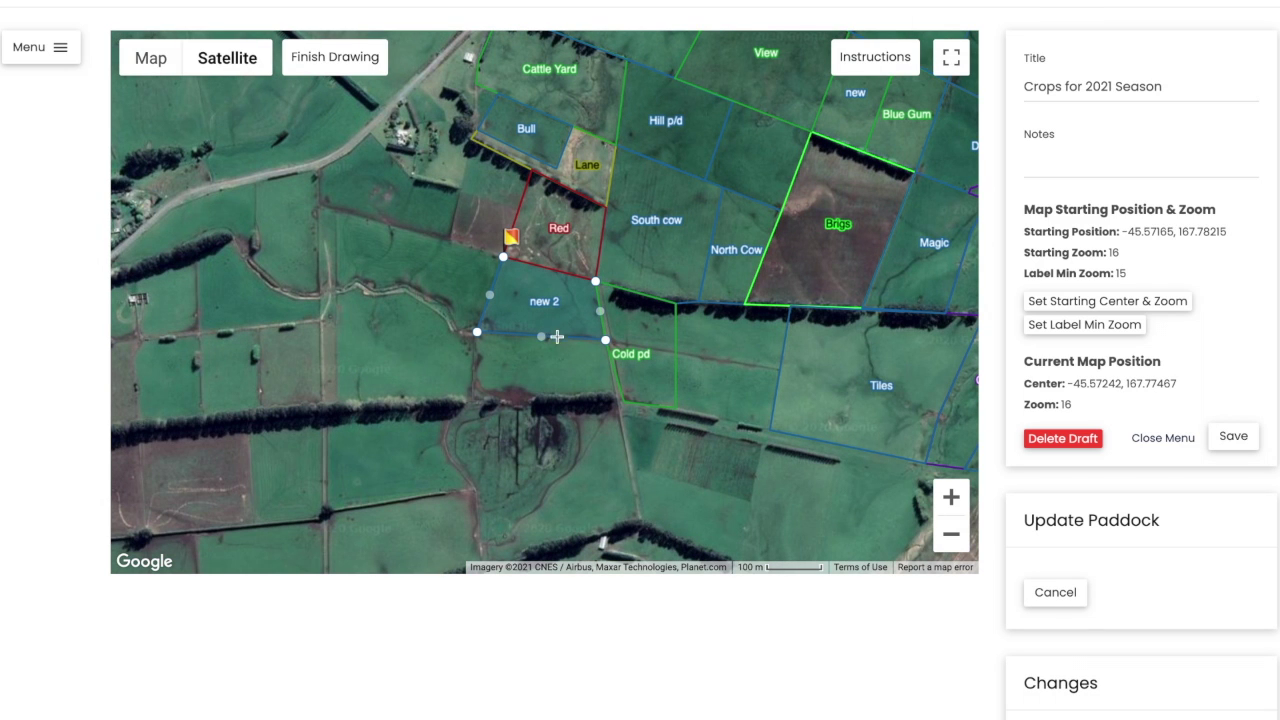
{"action": "scroll", "coordinate": [581, 314], "scroll_direction": "up", "scroll_amount": 1}
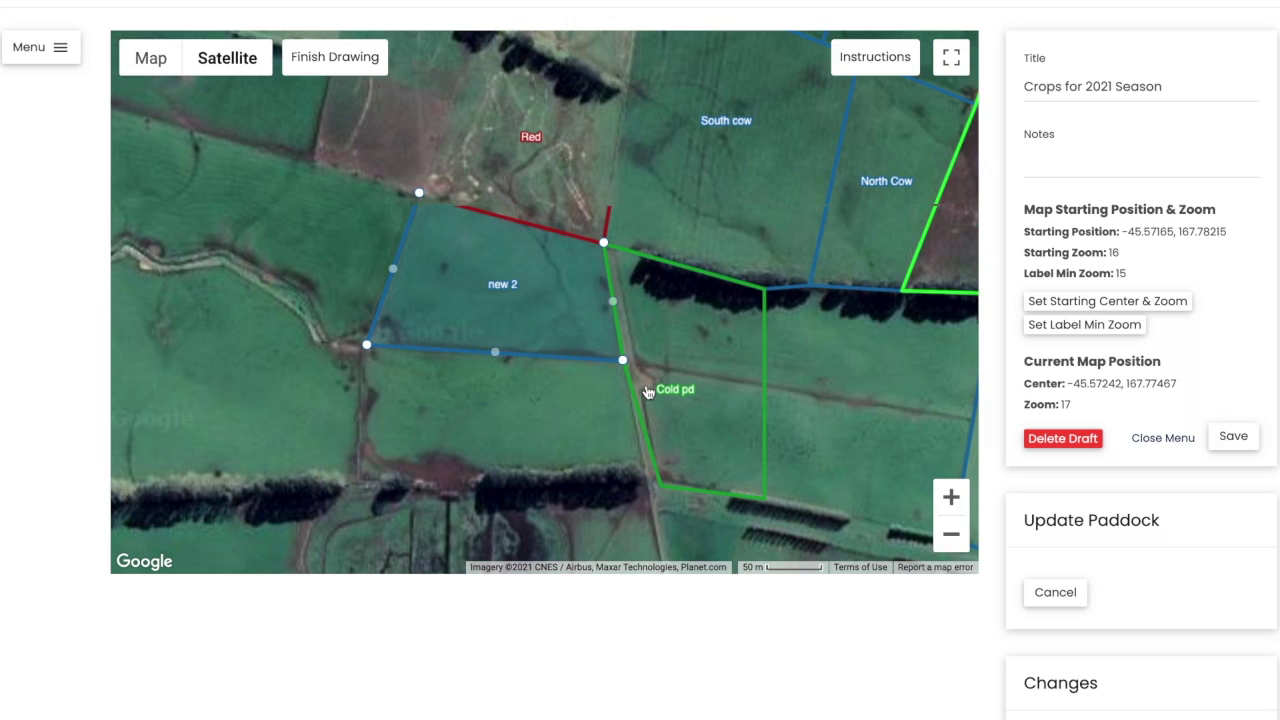
{"action": "left_click_drag", "start_coordinate": [626, 368], "coordinate": [663, 481]}
{"action": "key", "text": "shift"}
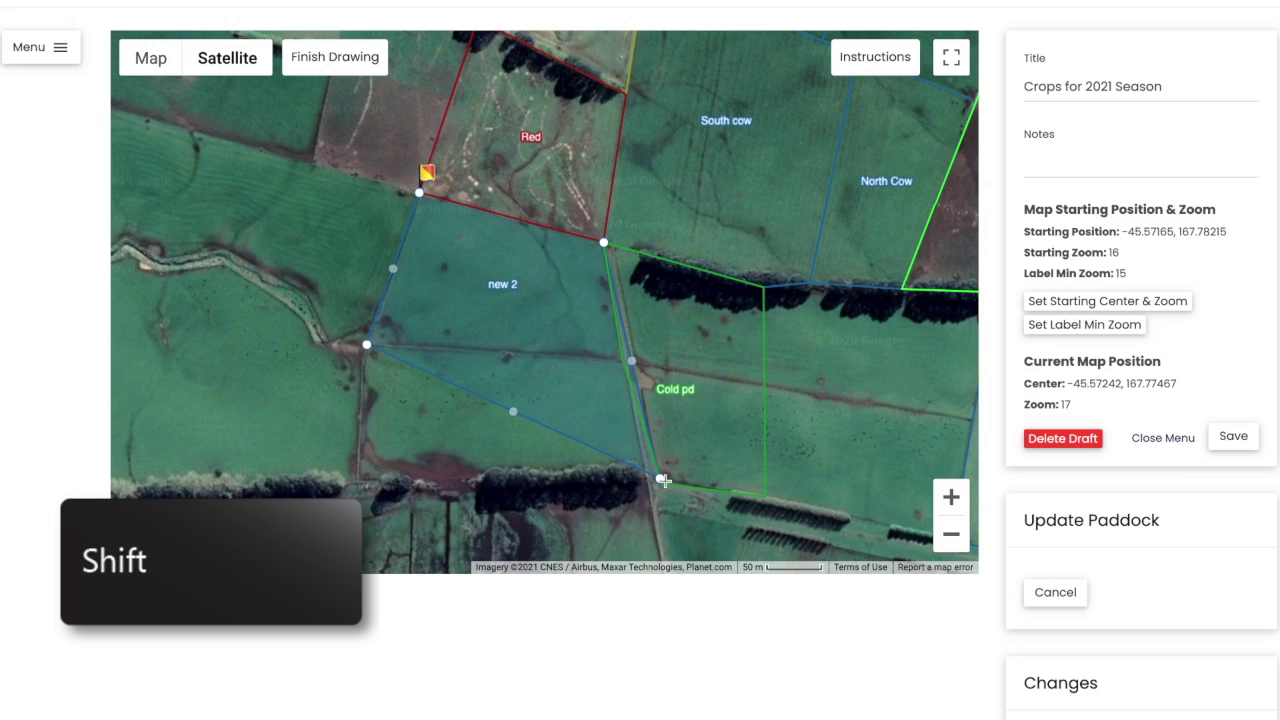
{"action": "key", "text": "ctrl"}
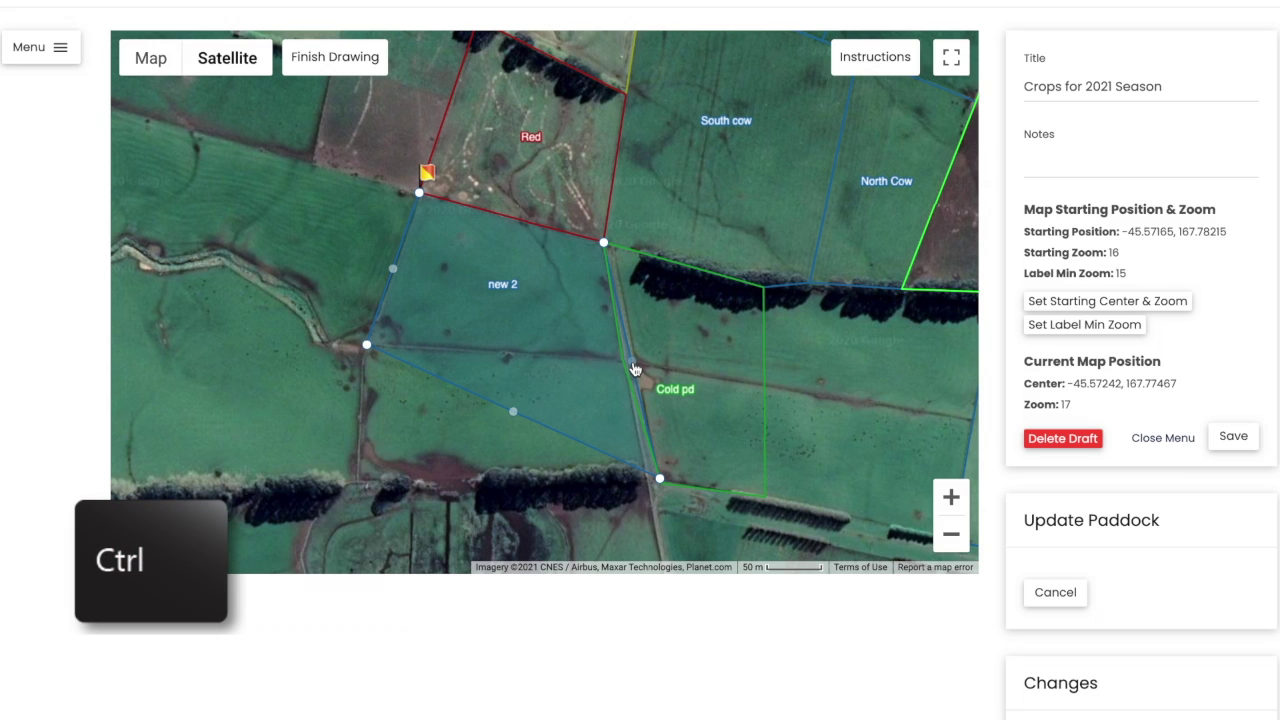
{"action": "left_click_drag", "start_coordinate": [633, 369], "coordinate": [622, 358]}
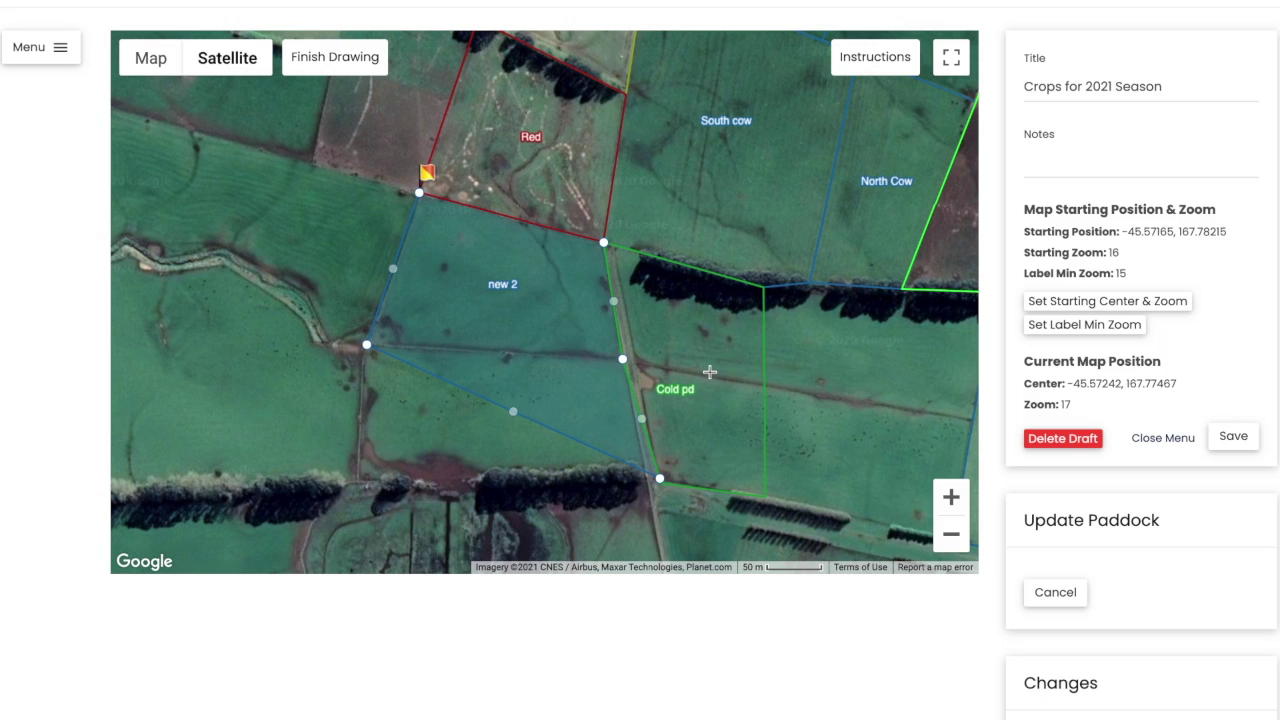
{"action": "left_click_drag", "start_coordinate": [500, 284], "coordinate": [507, 309]}
{"action": "left_click", "coordinate": [863, 289]}
Enter 3.7 as new 2's effective area.
{"action": "scroll", "coordinate": [1070, 637], "scroll_direction": "down", "scroll_amount": 1}
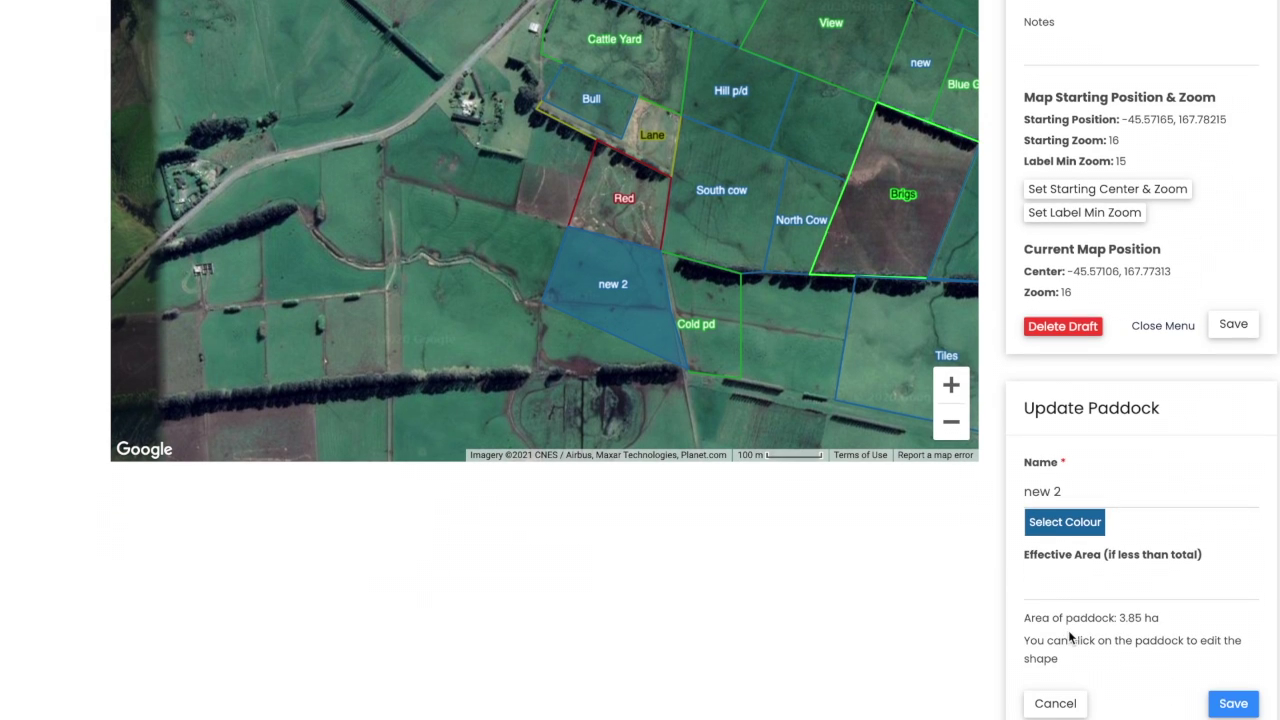
{"action": "scroll", "coordinate": [1071, 637], "scroll_direction": "down", "scroll_amount": 1}
{"action": "left_click", "coordinate": [1098, 476]}
{"action": "type", "text": "3.7"}
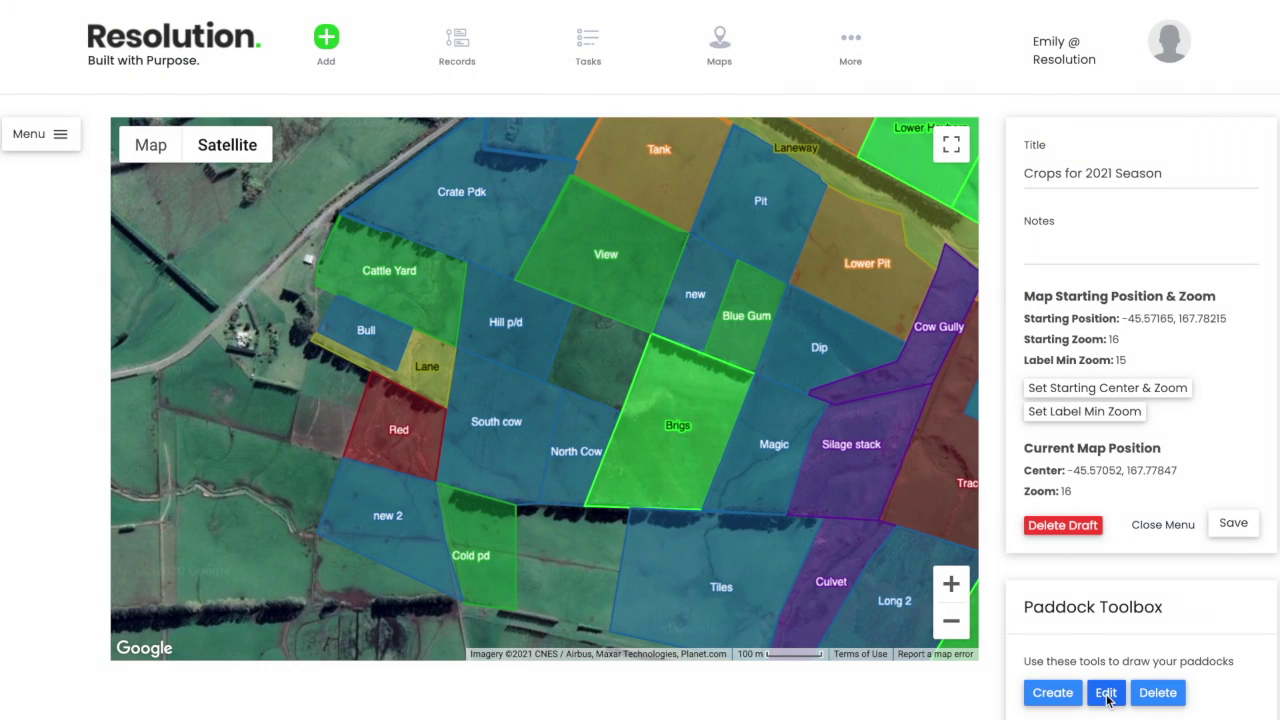
Open South cow for editing and change its colour to LightGreen.
{"action": "left_click", "coordinate": [1106, 693]}
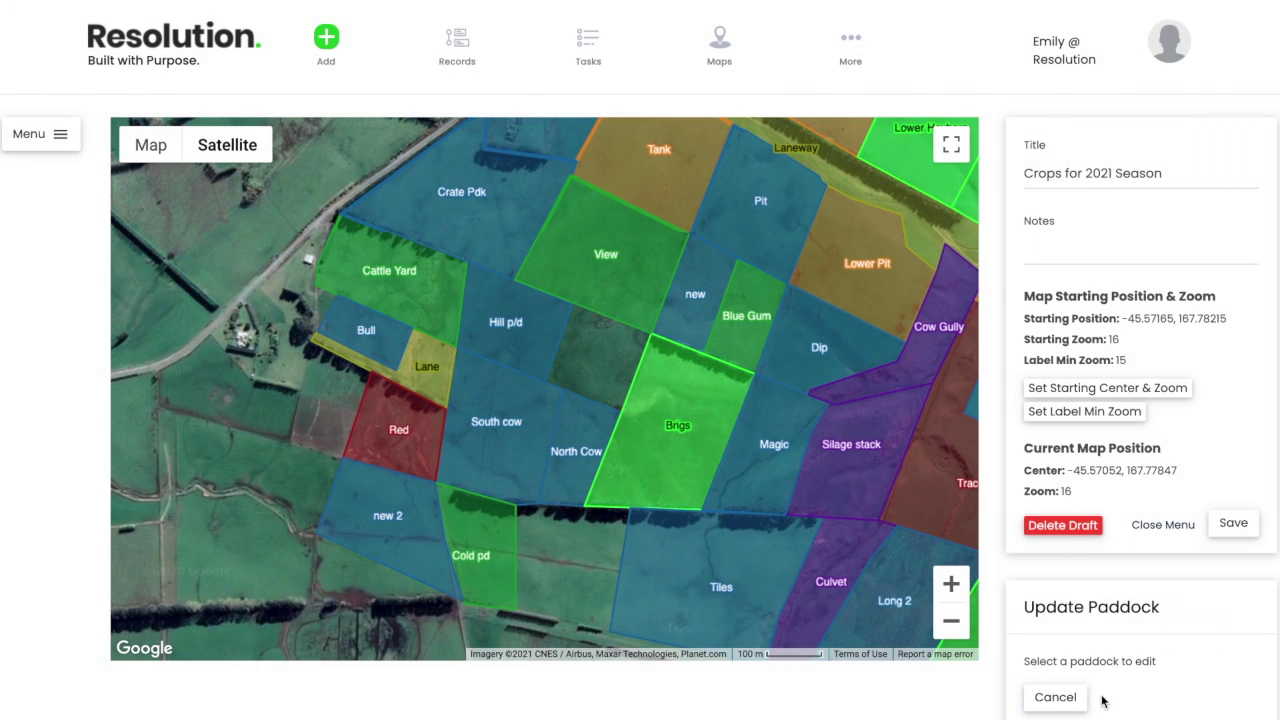
{"action": "left_click", "coordinate": [517, 422]}
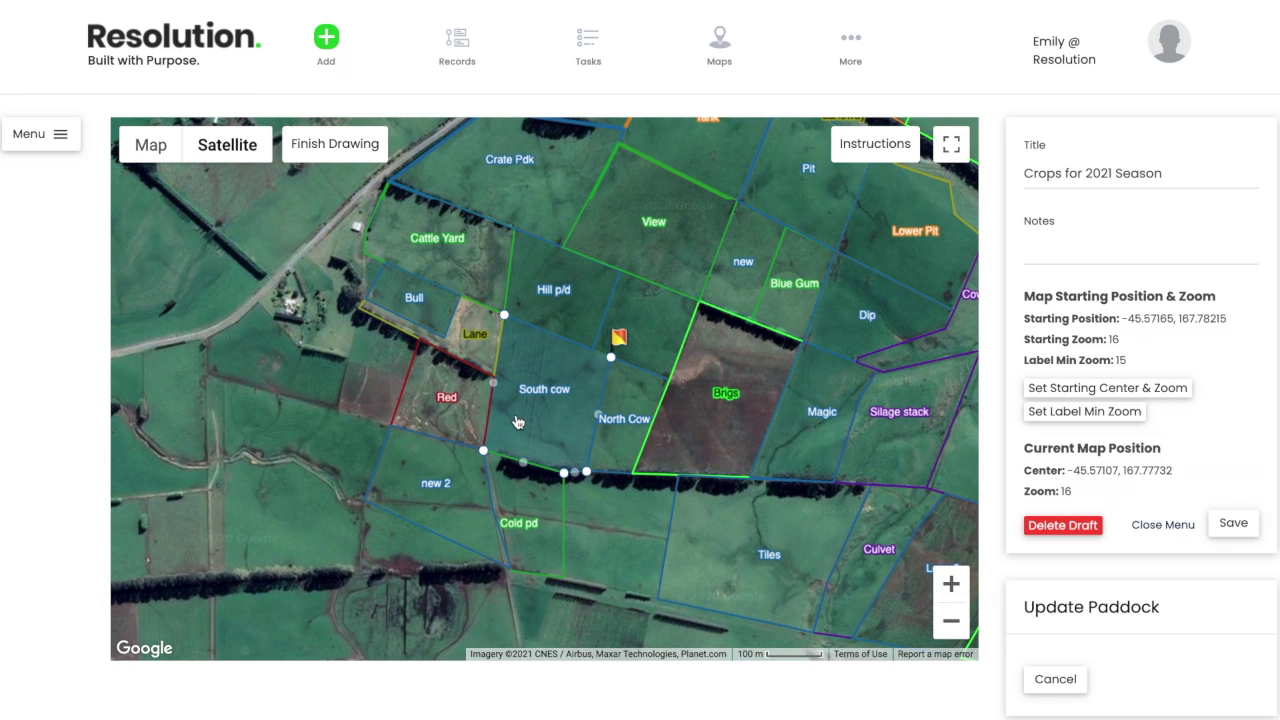
{"action": "left_click", "coordinate": [362, 158]}
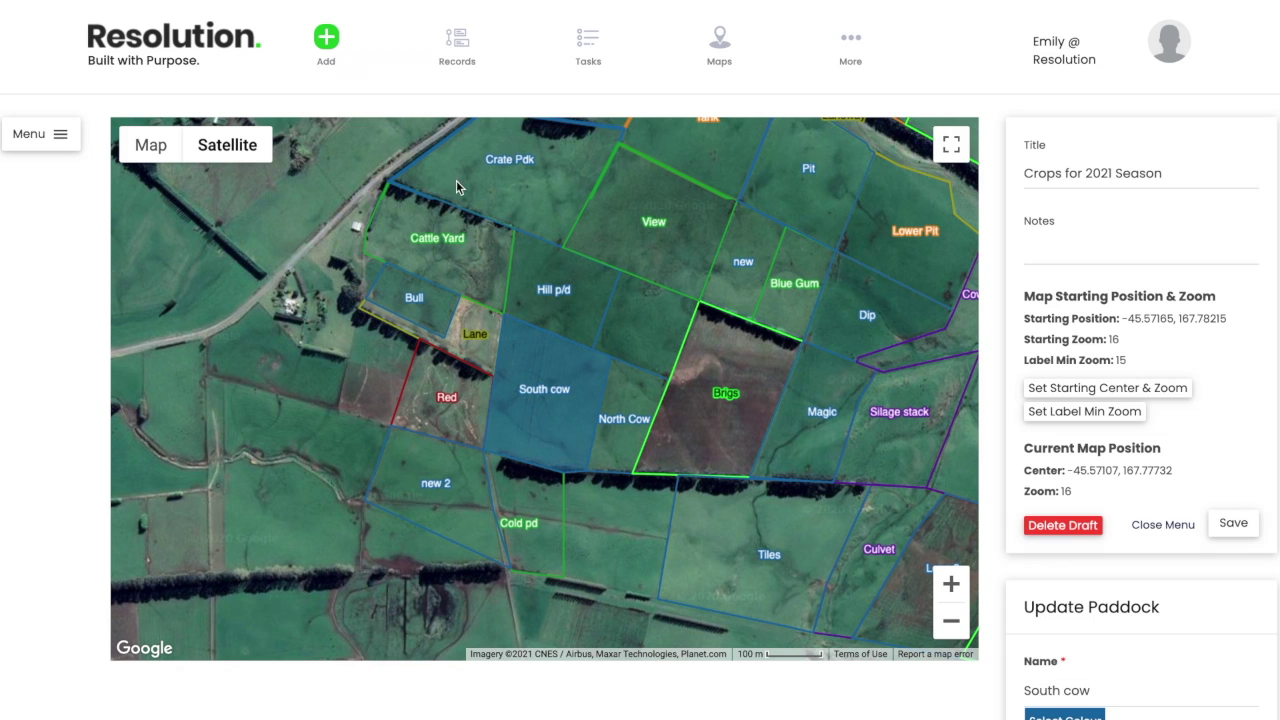
{"action": "scroll", "coordinate": [1100, 643], "scroll_direction": "down", "scroll_amount": 1}
{"action": "left_click", "coordinate": [1081, 619]}
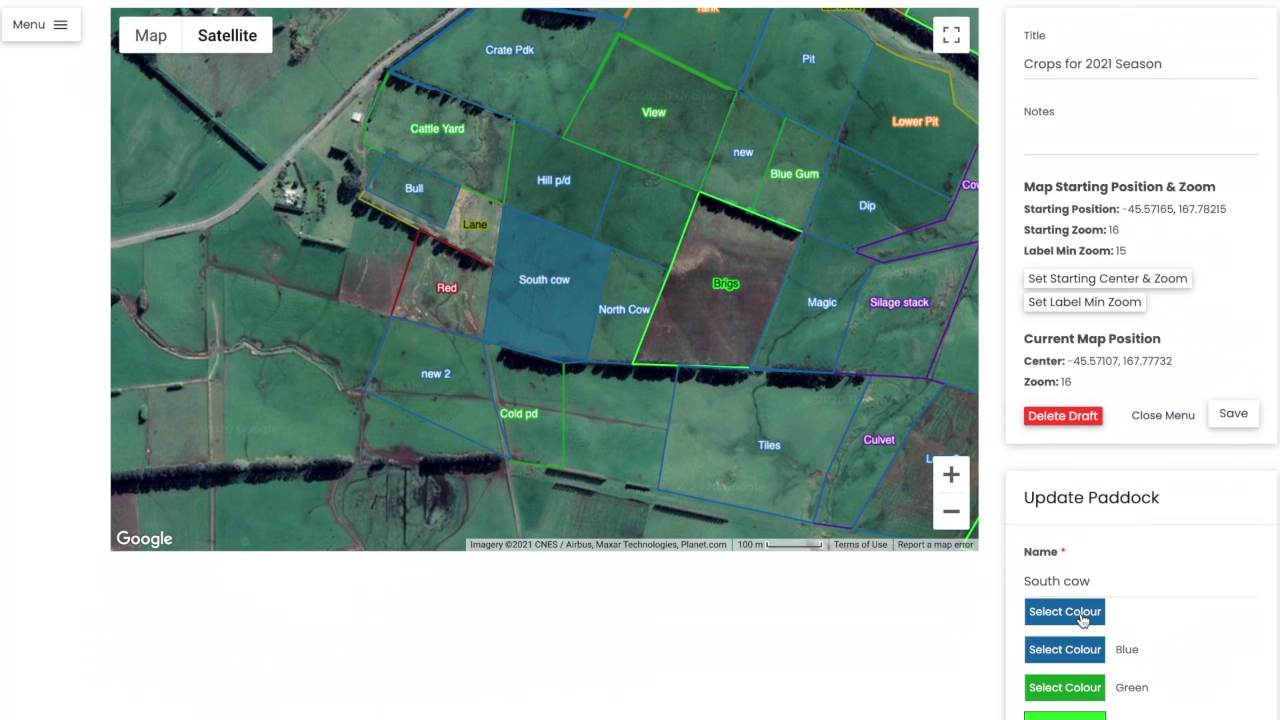
{"action": "left_click", "coordinate": [1086, 716]}
{"action": "scroll", "coordinate": [1149, 660], "scroll_direction": "down", "scroll_amount": 2}
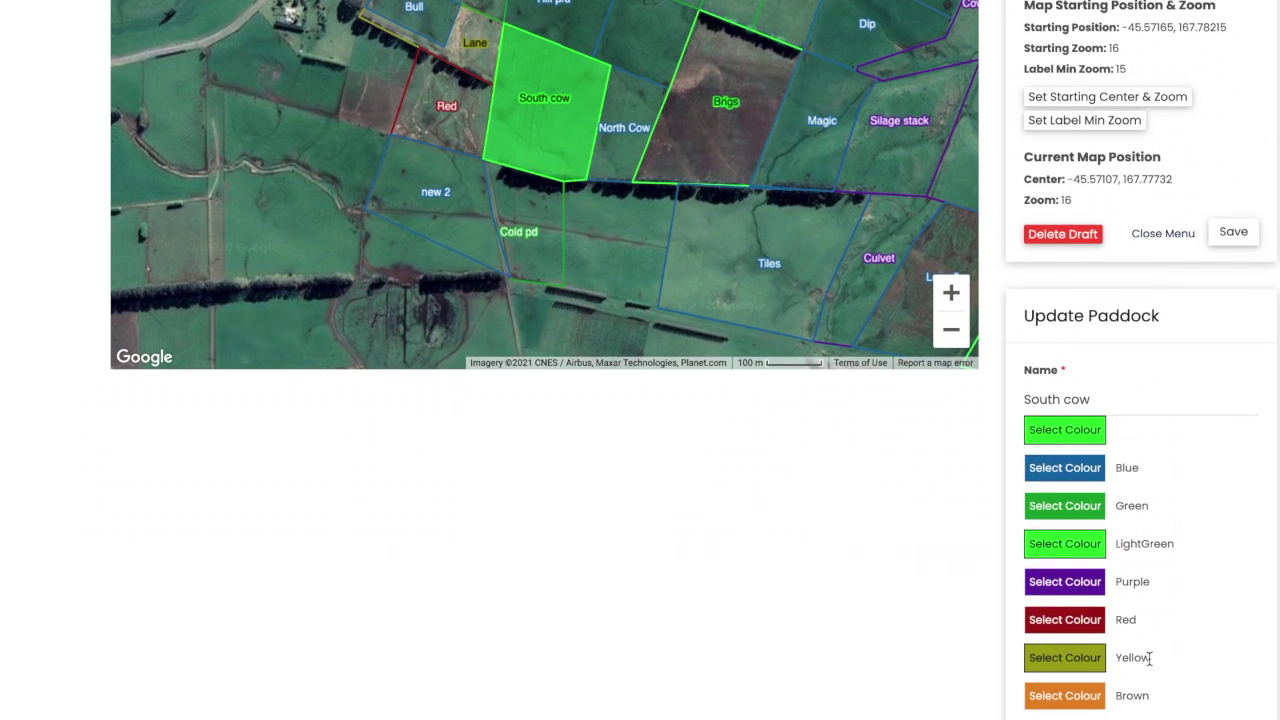
{"action": "scroll", "coordinate": [1149, 658], "scroll_direction": "down", "scroll_amount": 3}
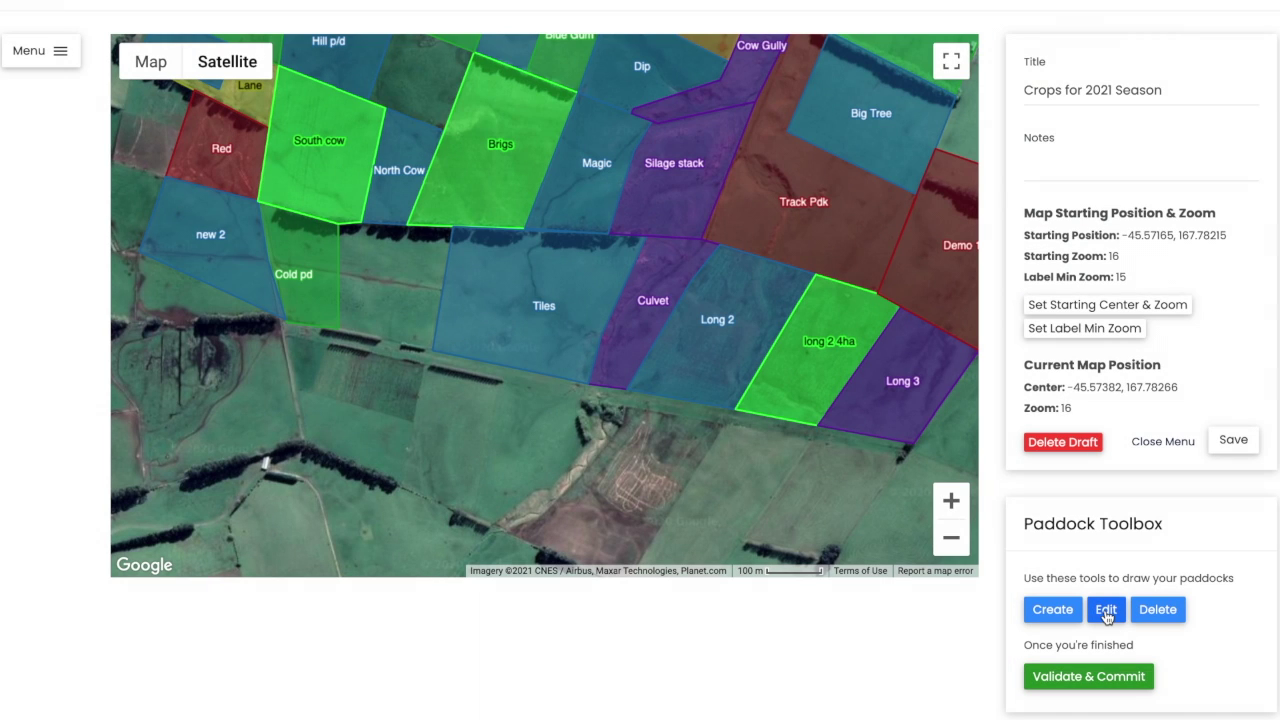
Pull the Tiles paddock's top-right, lower-right and right-side vertices westward, then finish drawing.
{"action": "left_click", "coordinate": [1106, 614]}
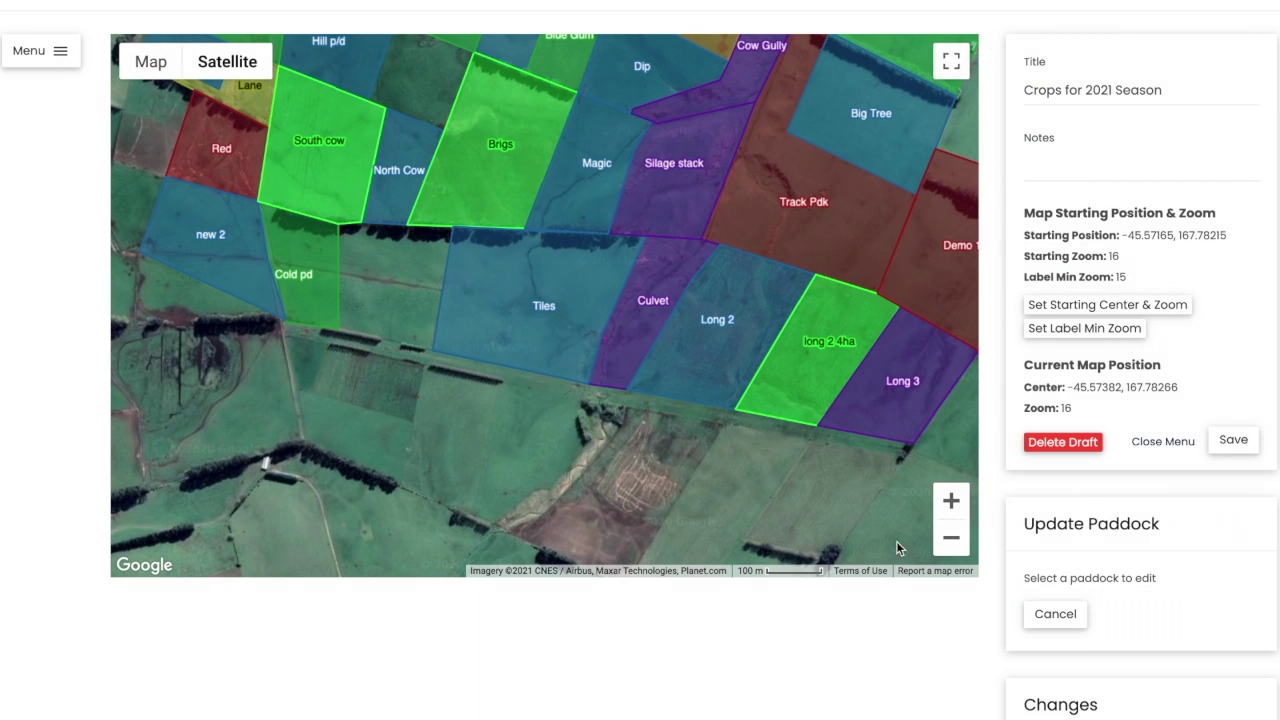
{"action": "left_click", "coordinate": [541, 305]}
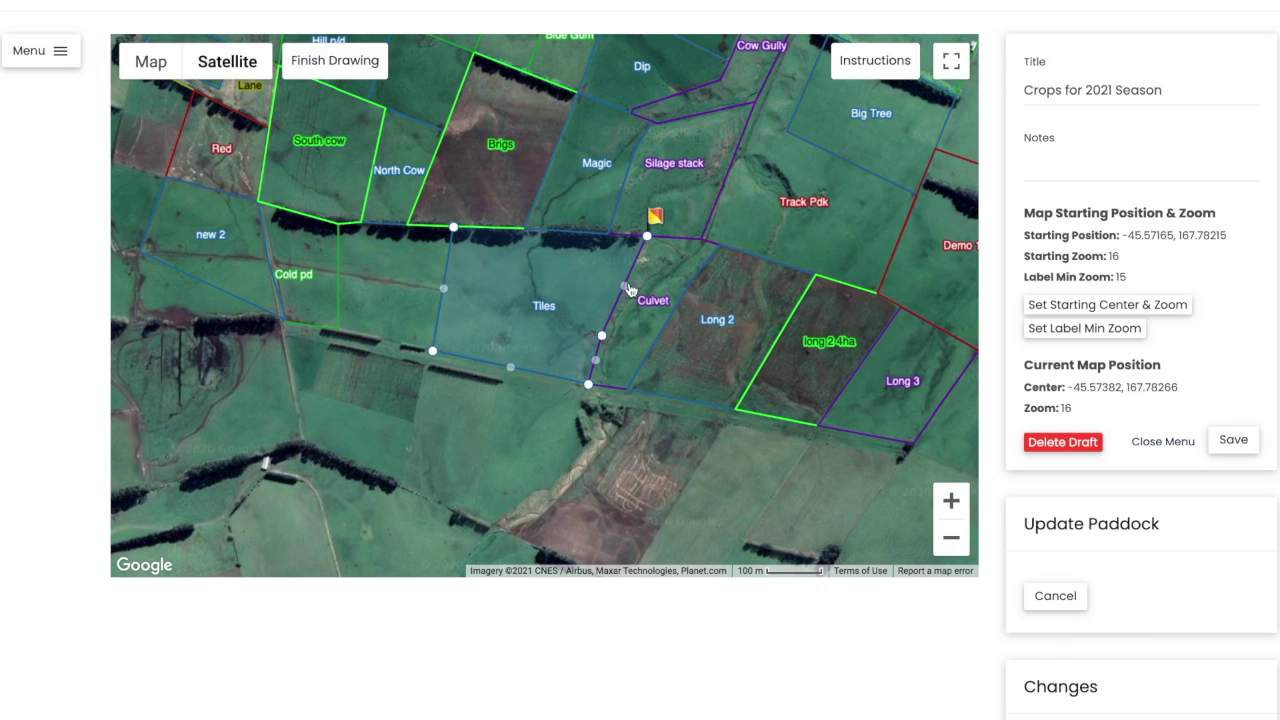
{"action": "left_click_drag", "start_coordinate": [648, 240], "coordinate": [549, 231]}
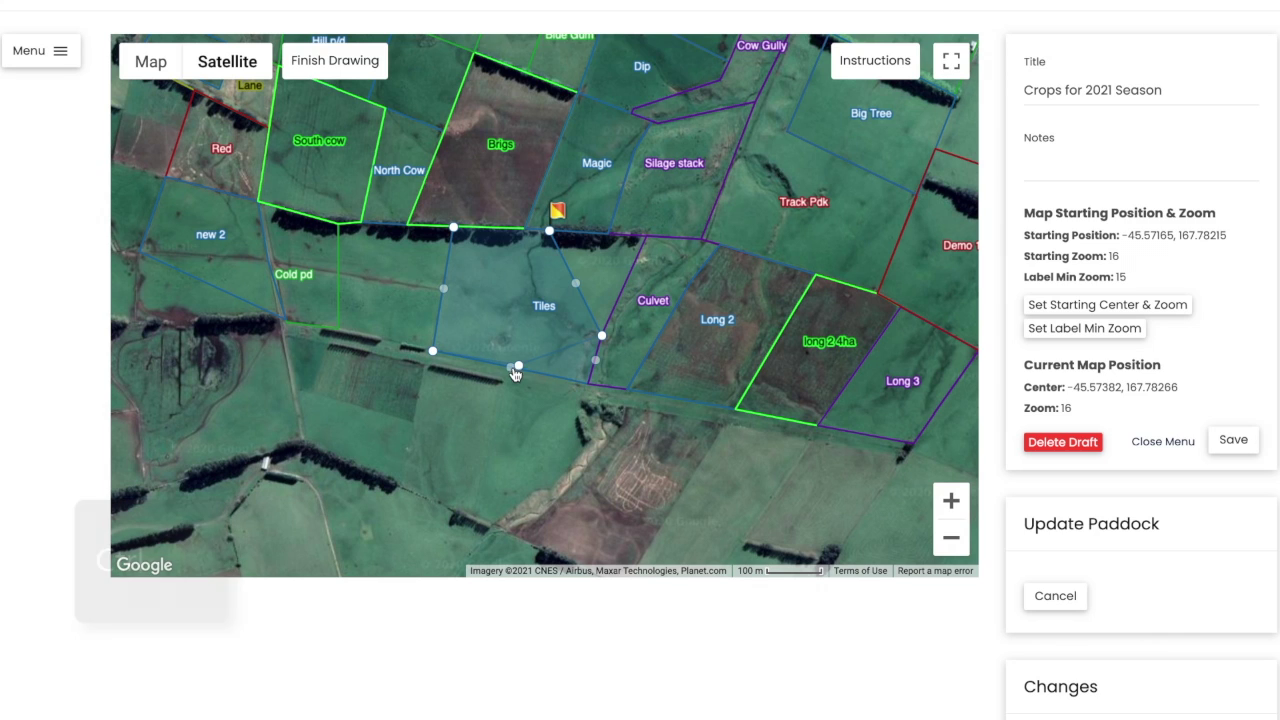
{"action": "left_click_drag", "start_coordinate": [509, 374], "coordinate": [509, 373]}
{"action": "left_click_drag", "start_coordinate": [598, 340], "coordinate": [521, 306]}
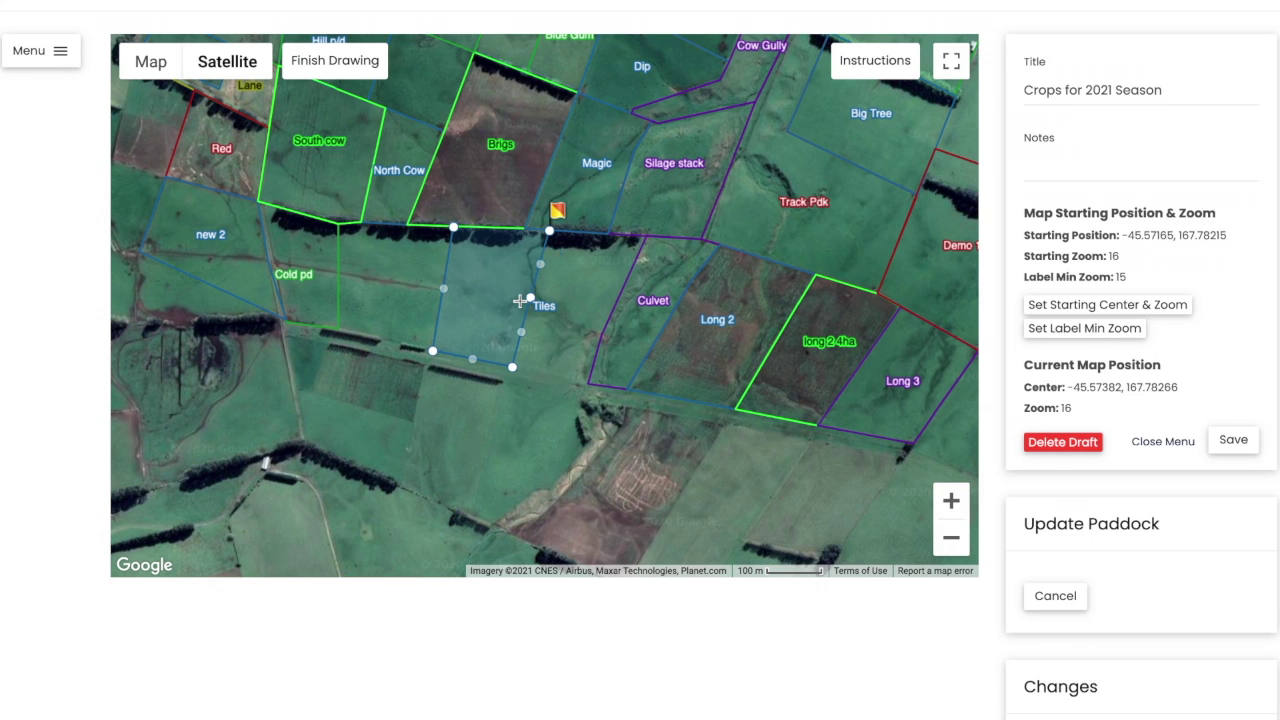
{"action": "scroll", "coordinate": [530, 305], "scroll_direction": "up", "scroll_amount": 1}
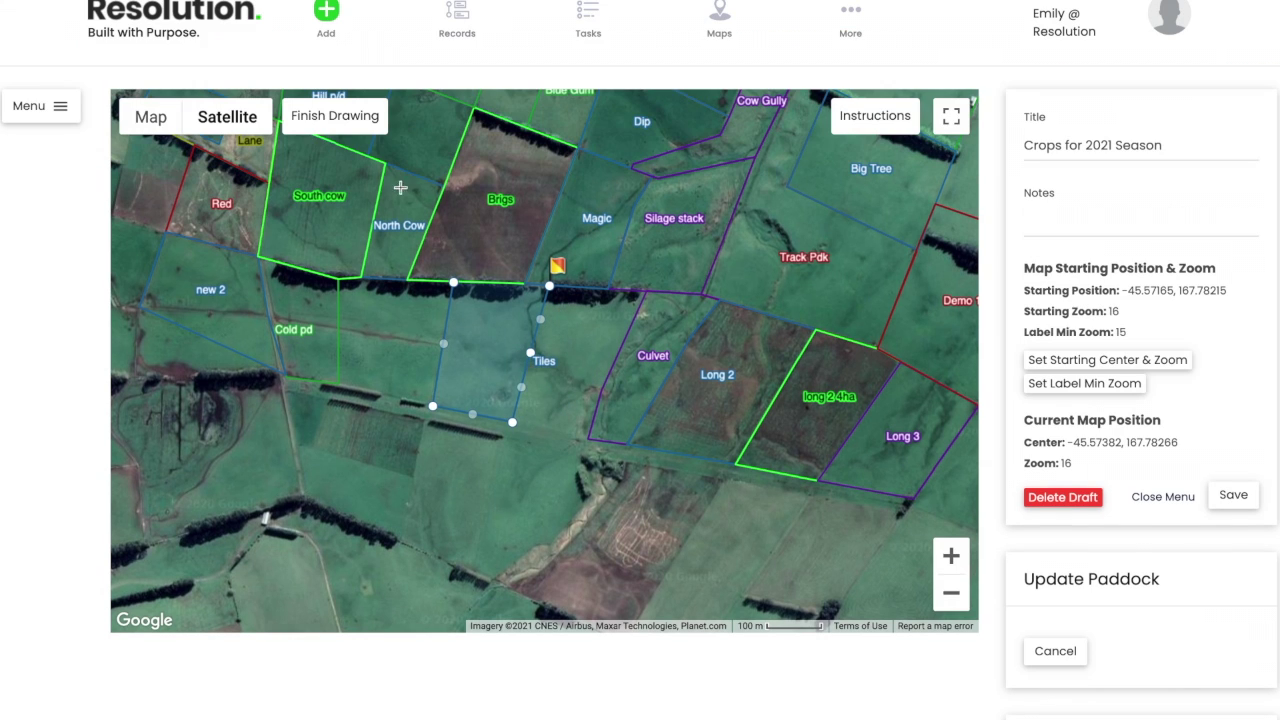
{"action": "left_click", "coordinate": [343, 117]}
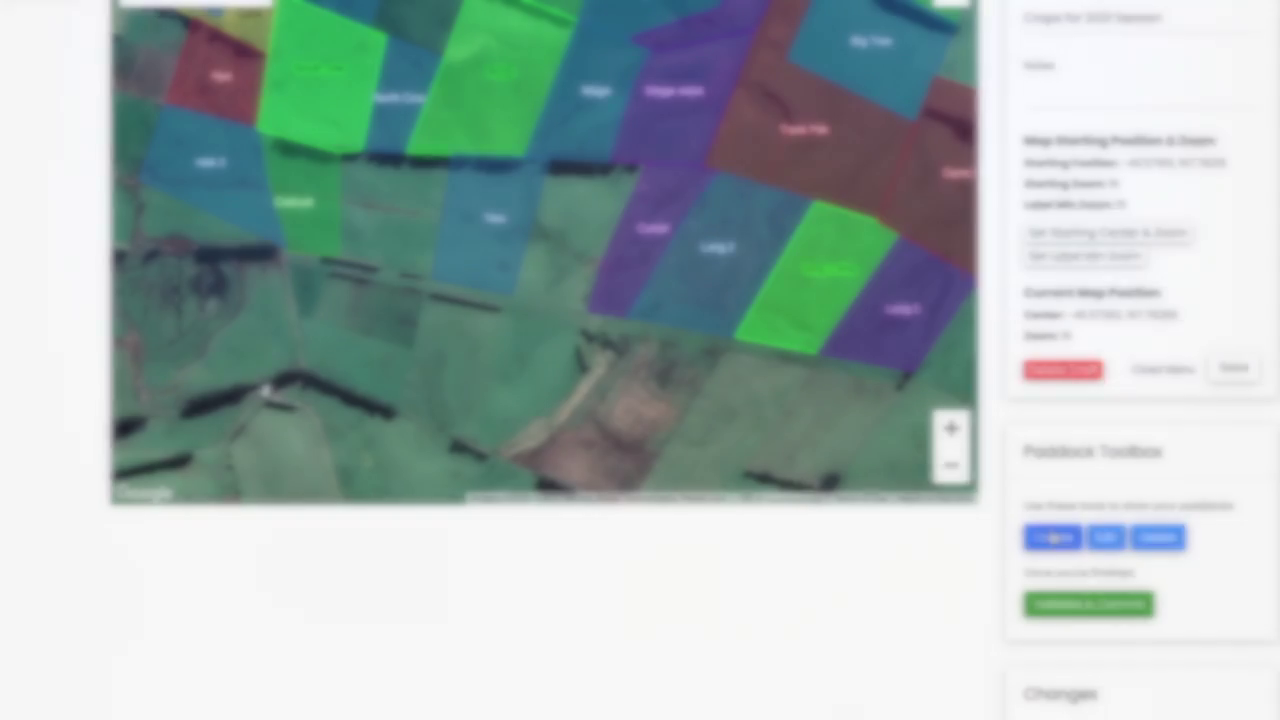
Draw a new four-corner paddock outline in the gap between Tiles and Culvet.
{"action": "left_click", "coordinate": [1052, 537]}
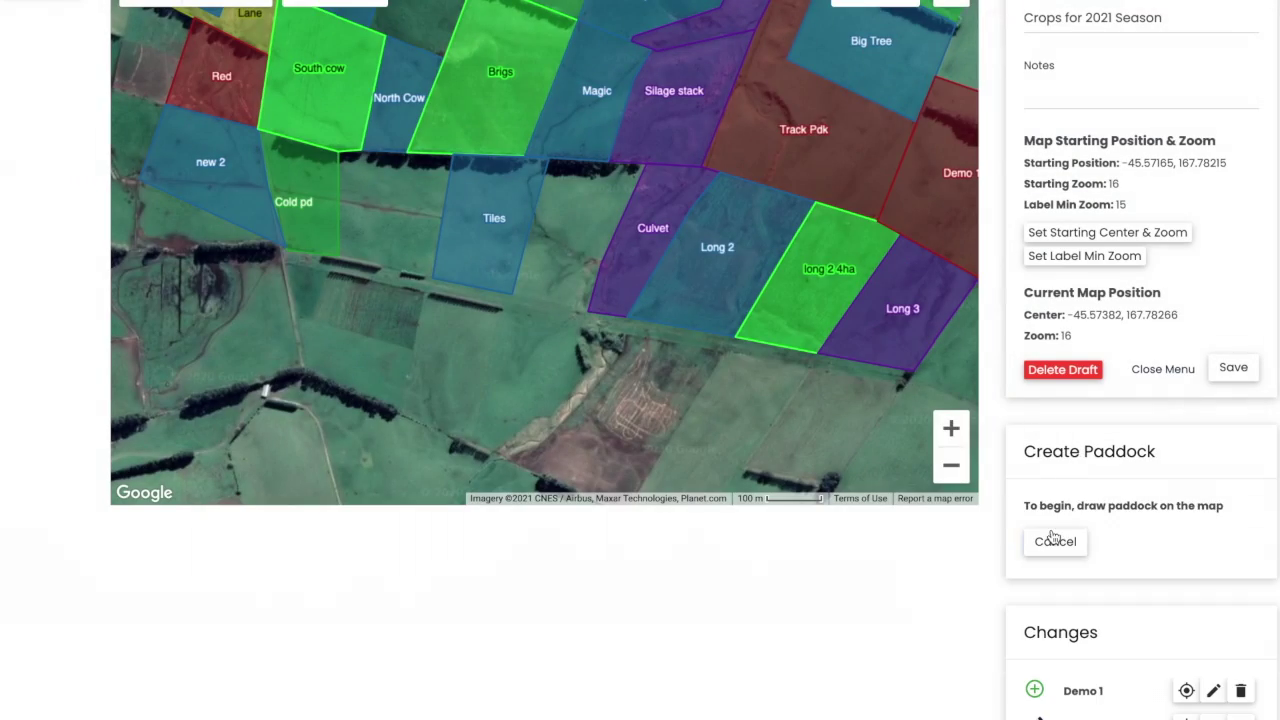
{"action": "left_click", "coordinate": [549, 159]}
{"action": "left_click", "coordinate": [647, 163]}
{"action": "left_click", "coordinate": [588, 314]}
{"action": "left_click", "coordinate": [512, 295]}
{"action": "scroll", "coordinate": [985, 176], "scroll_direction": "up", "scroll_amount": 2}
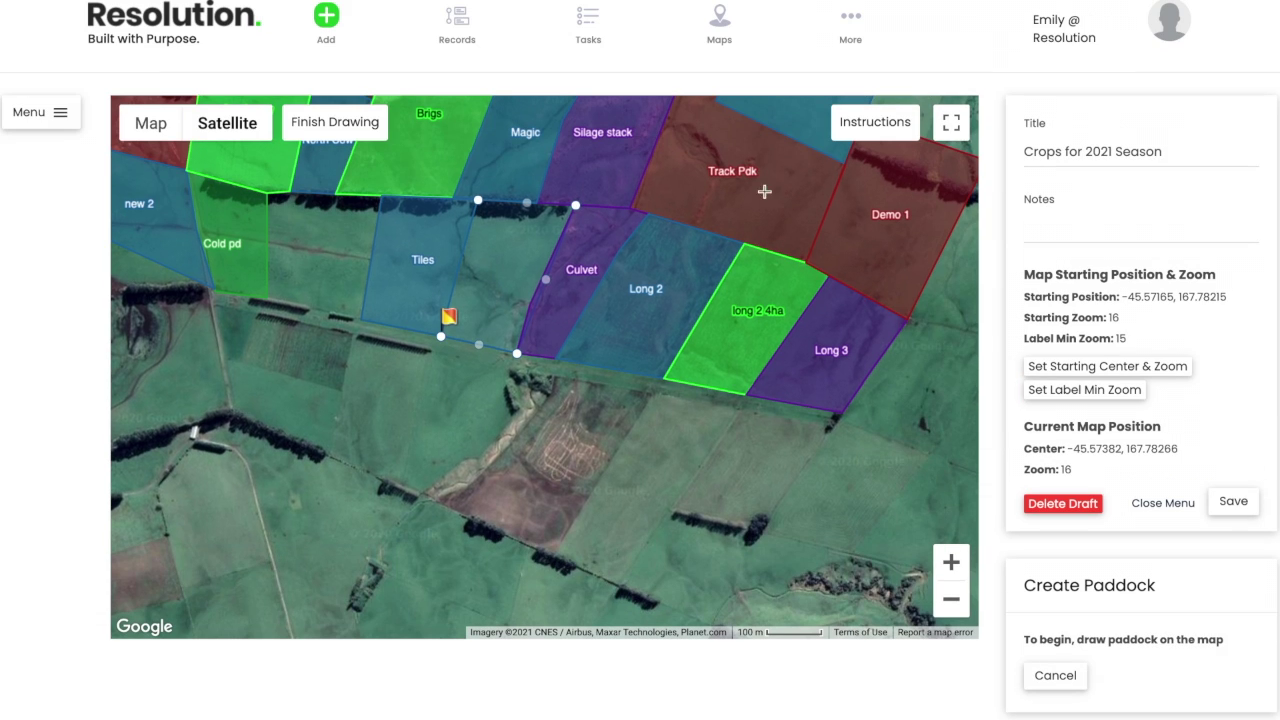
{"action": "left_click", "coordinate": [369, 128]}
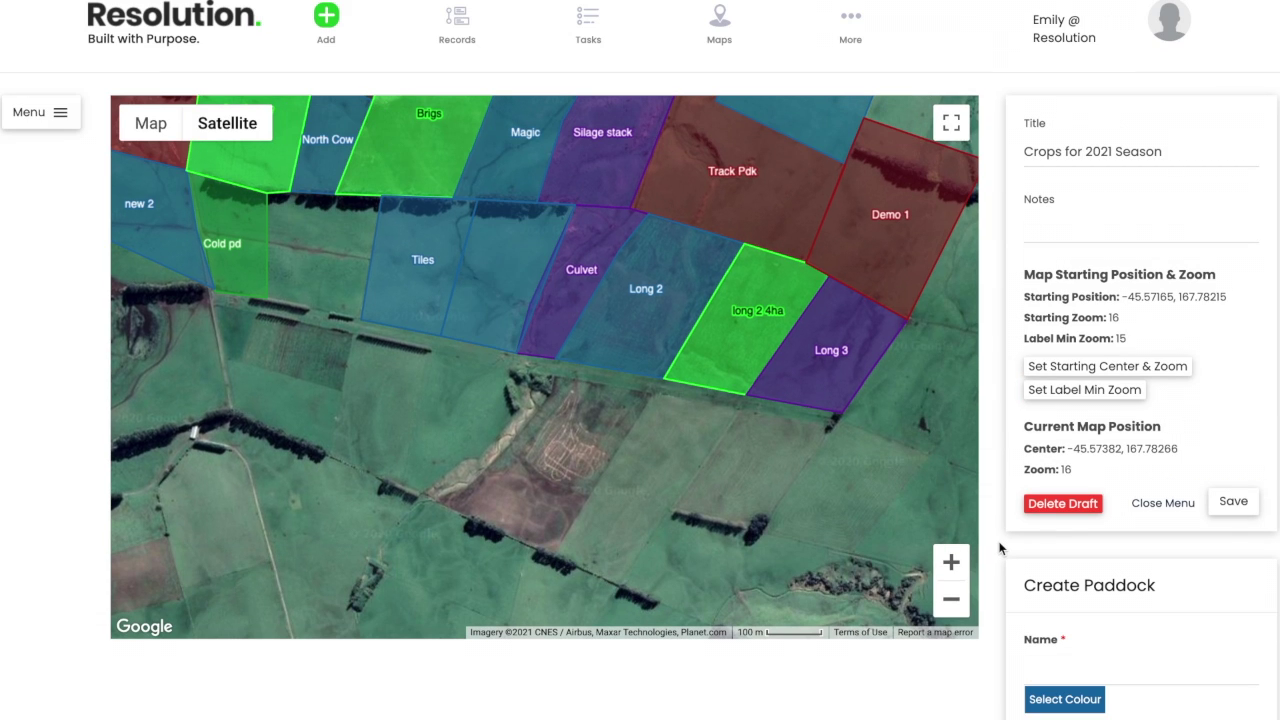
Name the new paddock 'New Tiles' and colour it LightGreen.
{"action": "scroll", "coordinate": [1005, 538], "scroll_direction": "down", "scroll_amount": 1}
{"action": "key", "text": "Tab"}
{"action": "type", "text": "New T"}
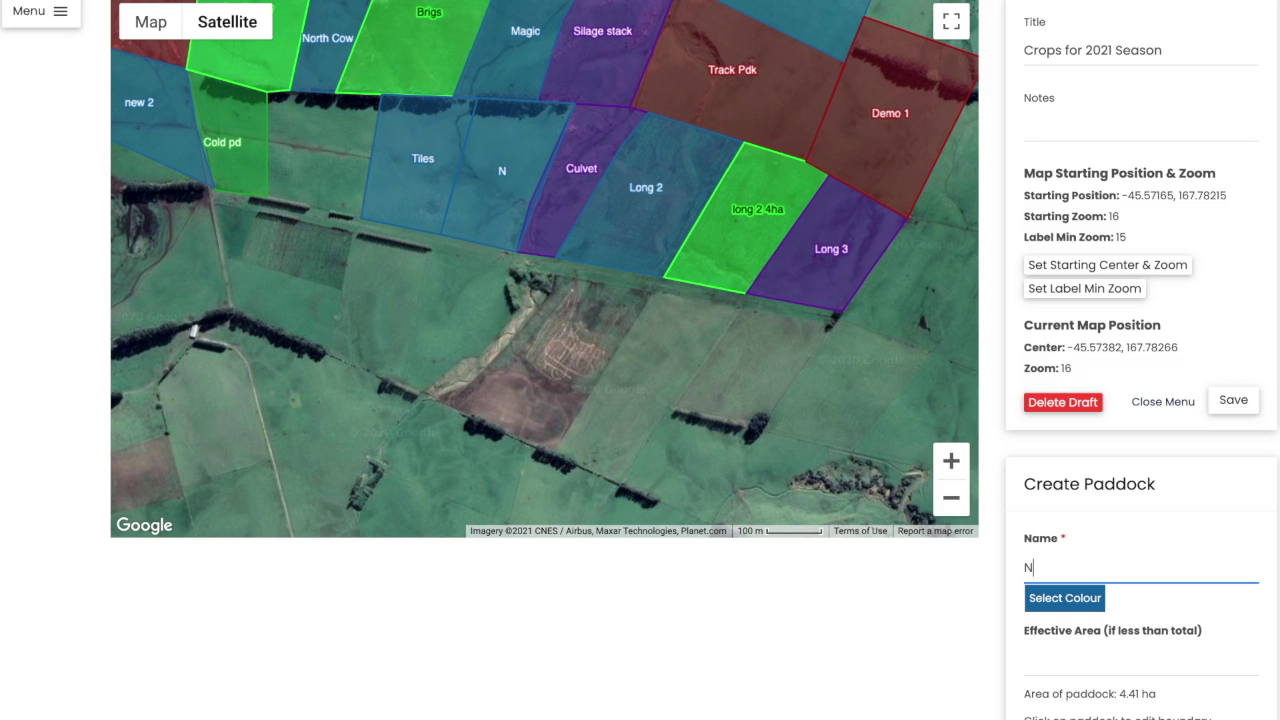
{"action": "type", "text": "iles"}
{"action": "left_click", "coordinate": [1084, 600]}
{"action": "left_click", "coordinate": [1076, 710]}
{"action": "scroll", "coordinate": [1180, 600], "scroll_direction": "down", "scroll_amount": 3}
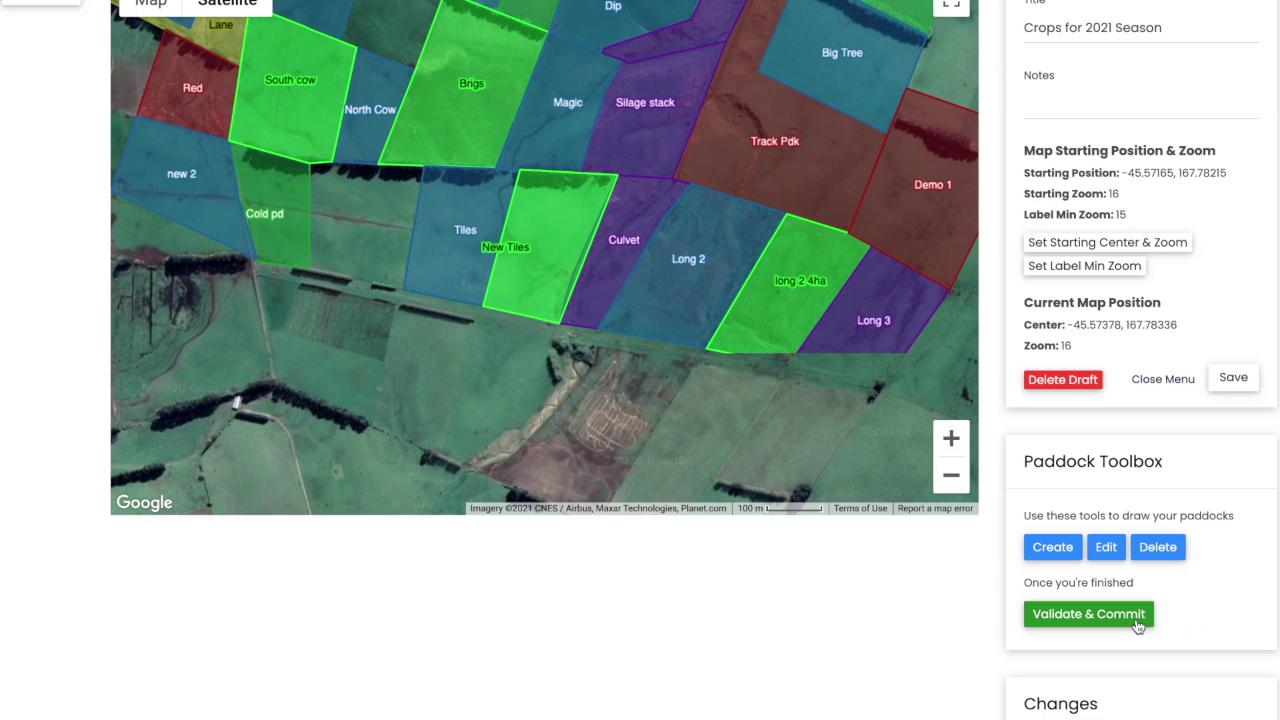
{"action": "left_click", "coordinate": [1138, 626]}
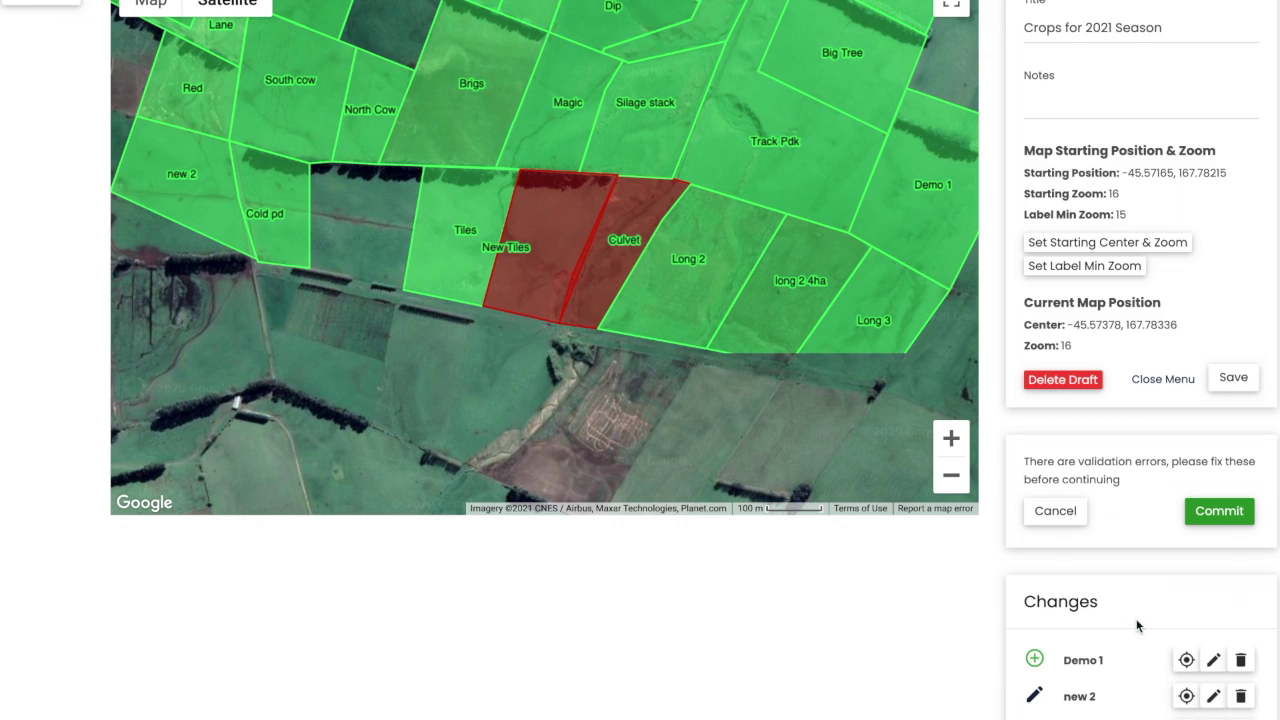
{"action": "scroll", "coordinate": [995, 458], "scroll_direction": "up", "scroll_amount": 2}
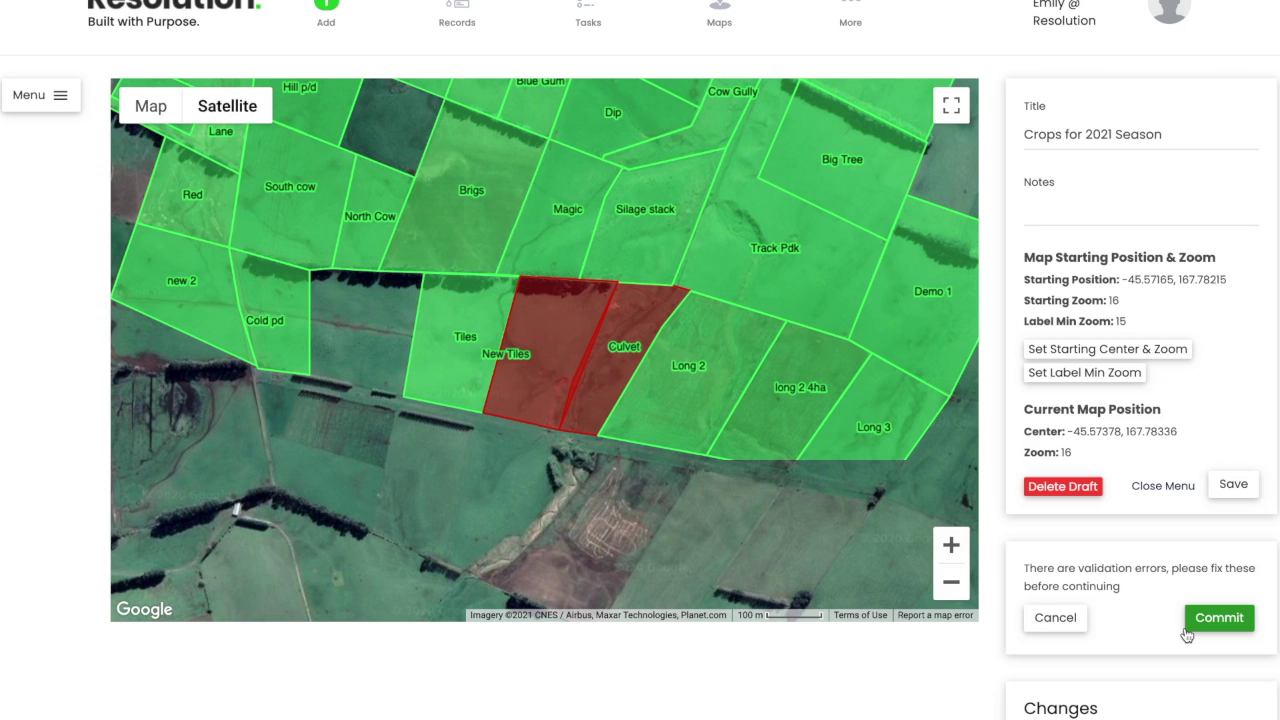
{"action": "scroll", "coordinate": [1137, 630], "scroll_direction": "down", "scroll_amount": 2}
{"action": "scroll", "coordinate": [1137, 630], "scroll_direction": "down", "scroll_amount": 1}
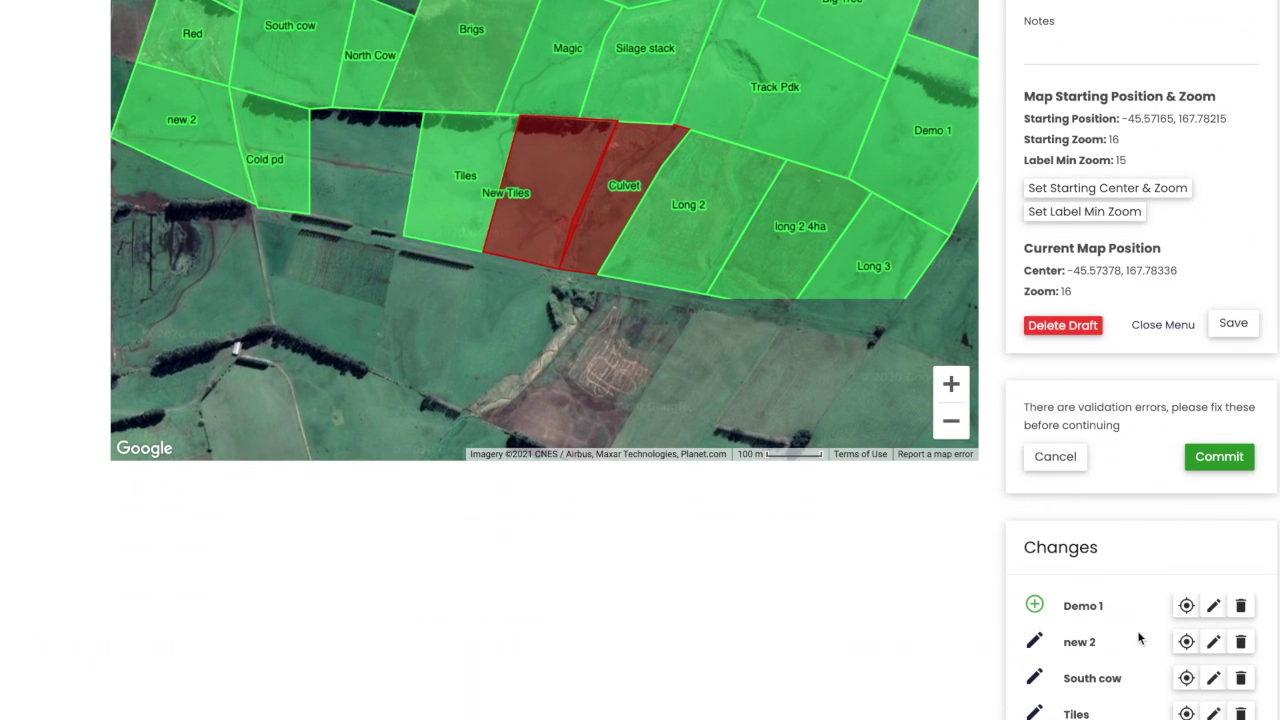
{"action": "left_click", "coordinate": [1070, 450]}
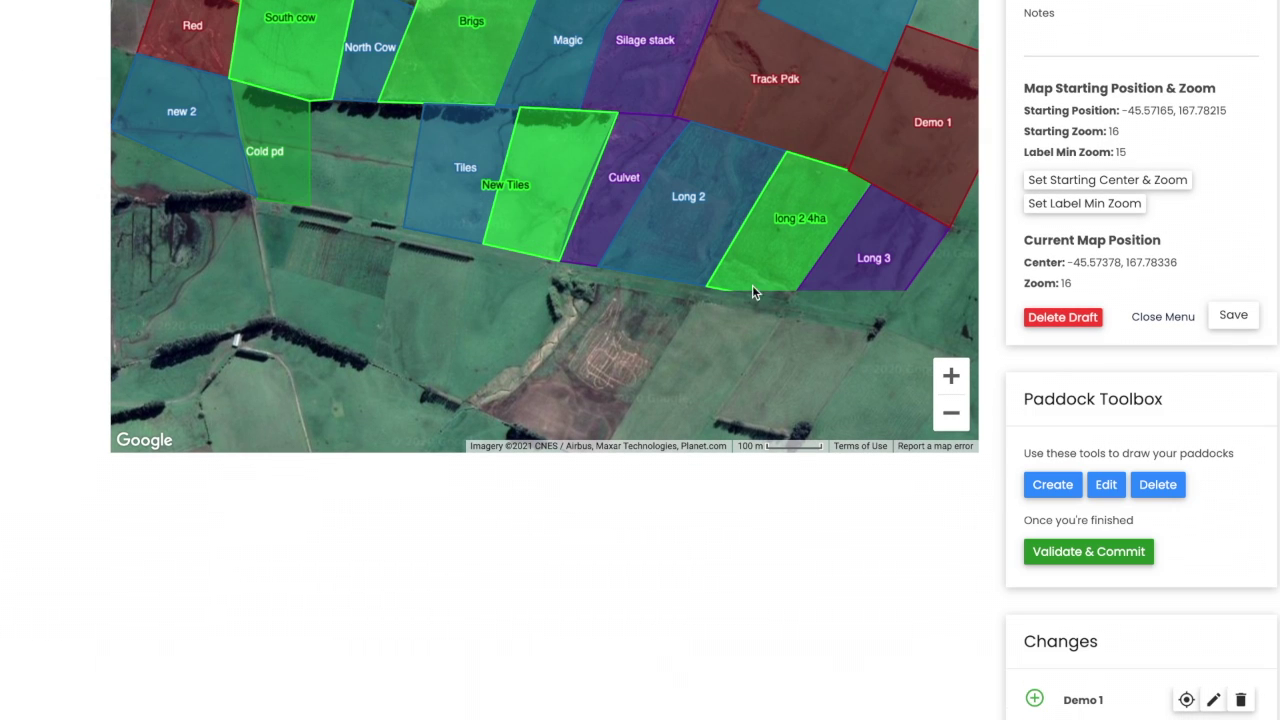
Add a vertex on New Tiles' right edge to pull it off Culvet, then save it at 4.28 ha.
{"action": "left_click", "coordinate": [1106, 484]}
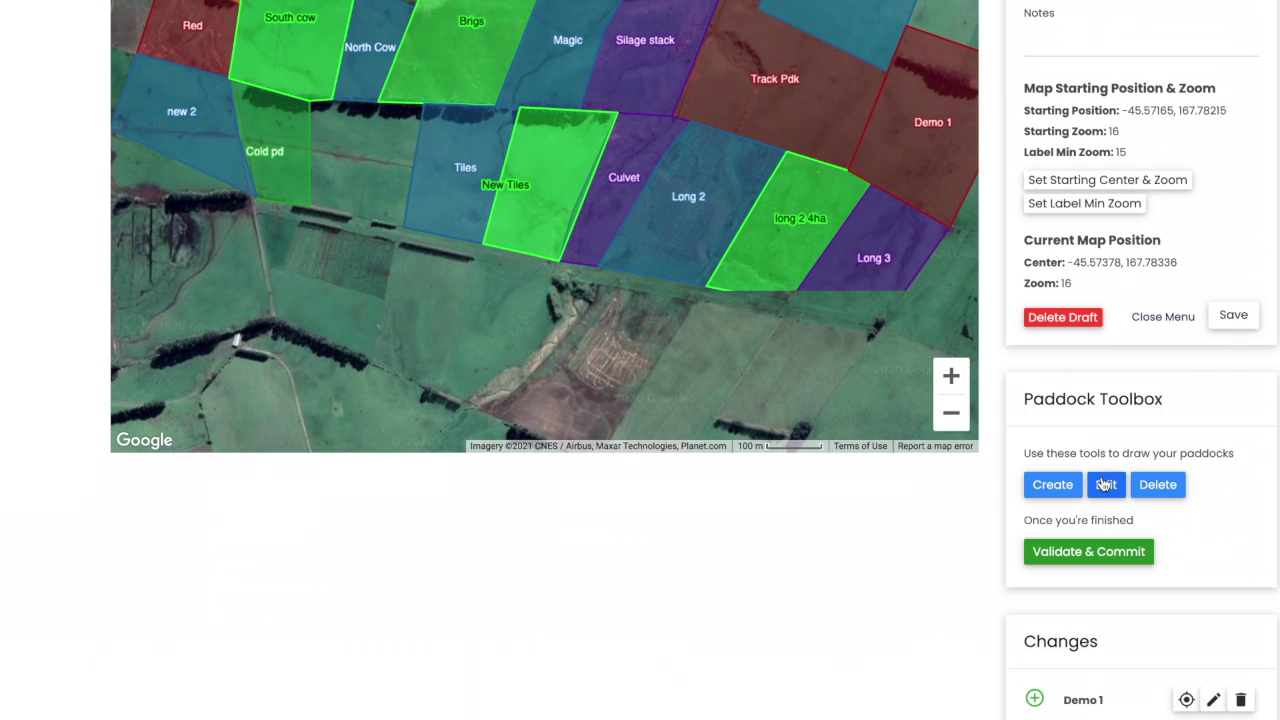
{"action": "left_click", "coordinate": [557, 190]}
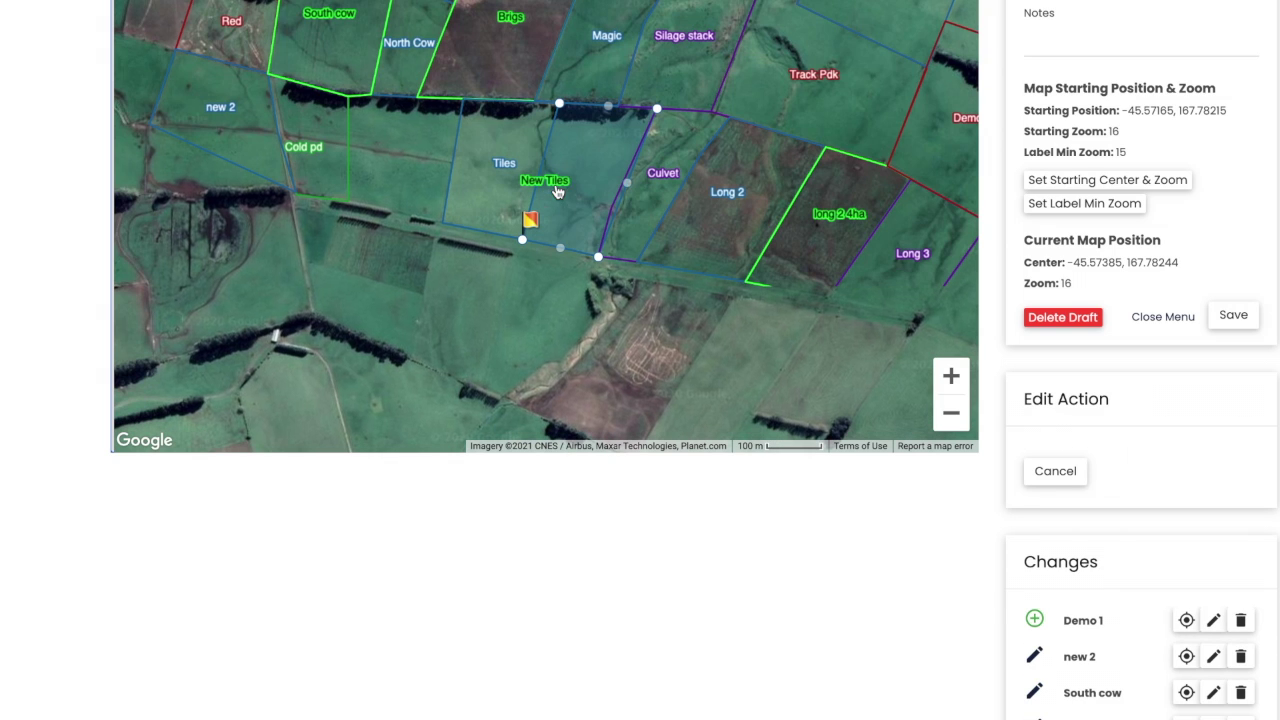
{"action": "left_click", "coordinate": [616, 191]}
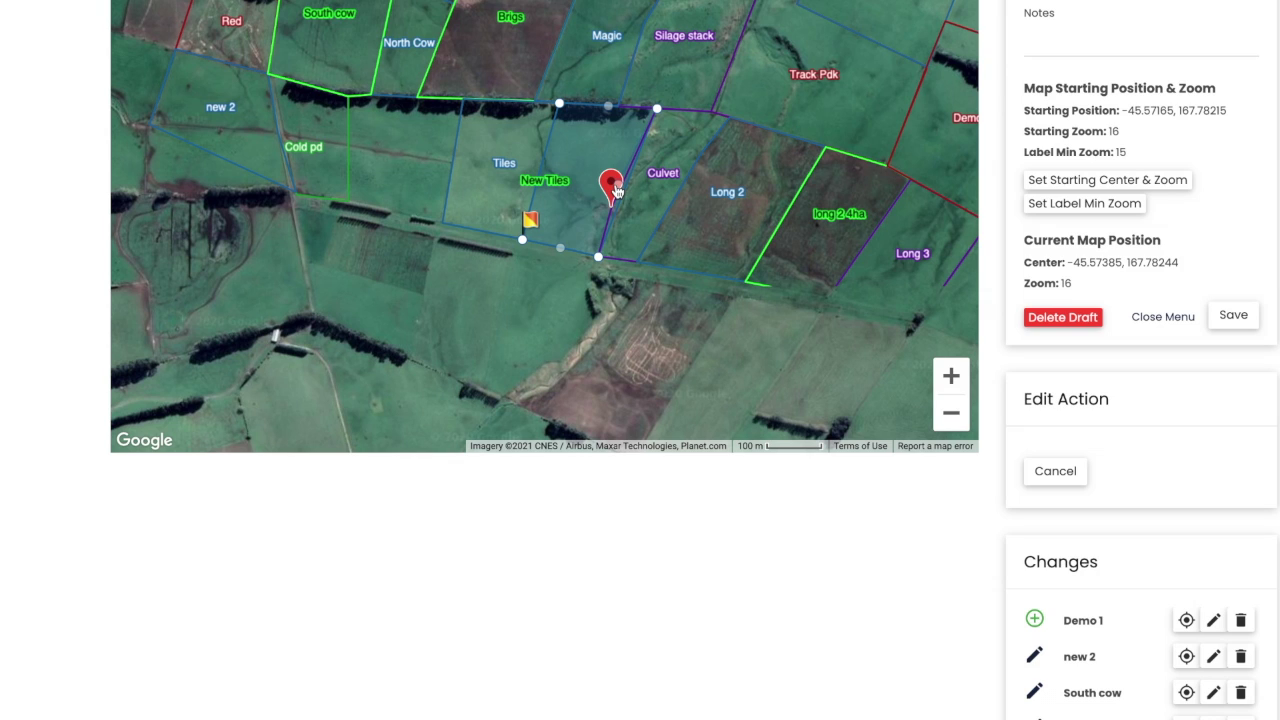
{"action": "left_click", "coordinate": [616, 191]}
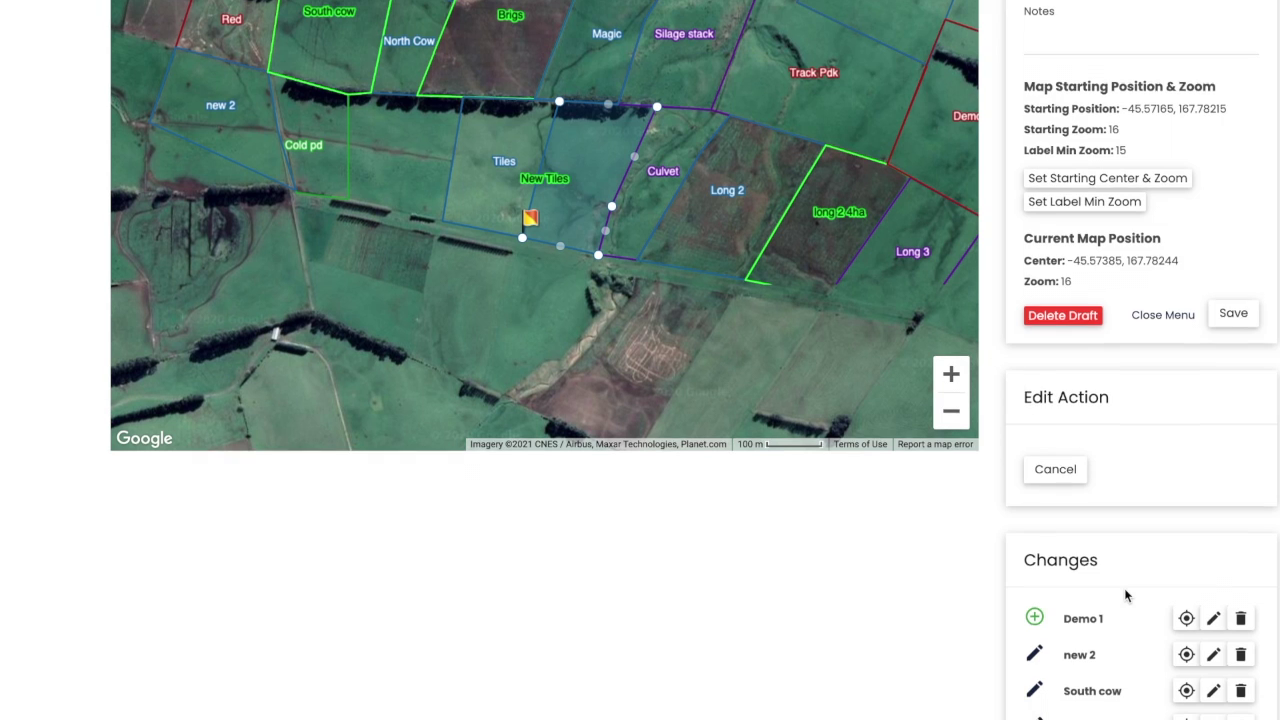
{"action": "scroll", "coordinate": [1124, 590], "scroll_direction": "down", "scroll_amount": 2}
{"action": "scroll", "coordinate": [1124, 594], "scroll_direction": "up", "scroll_amount": 4}
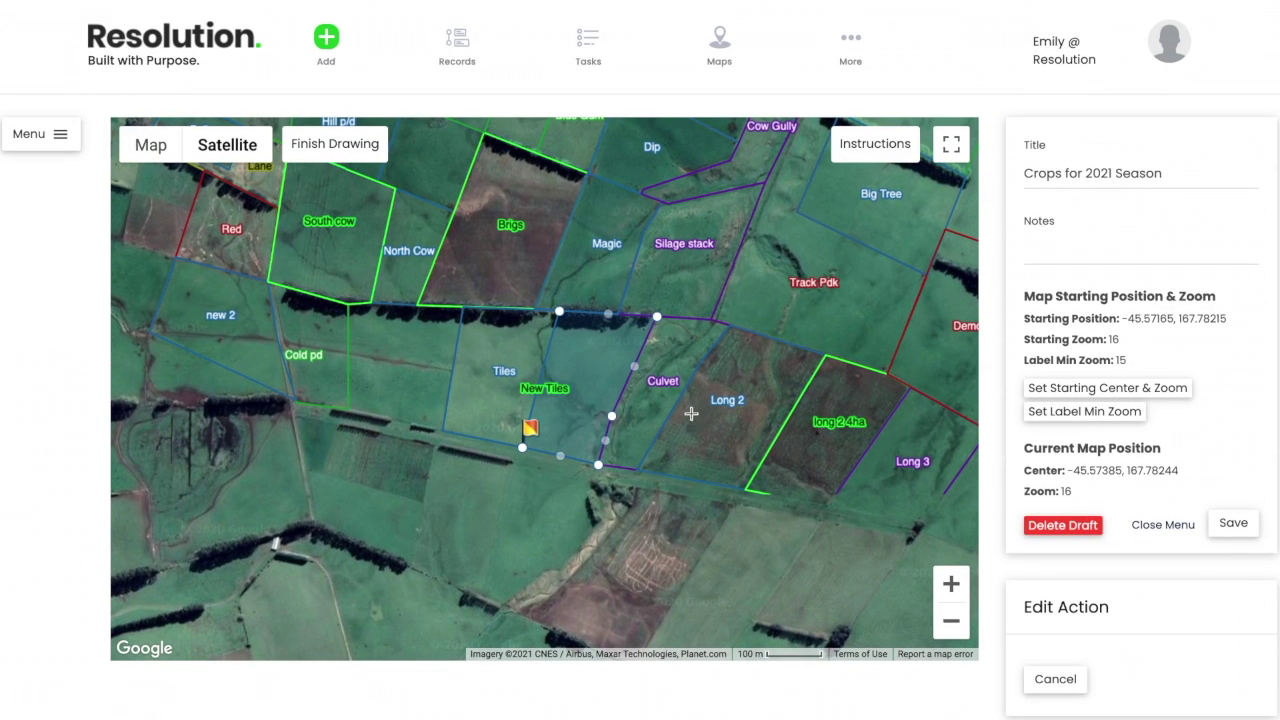
{"action": "left_click", "coordinate": [345, 155]}
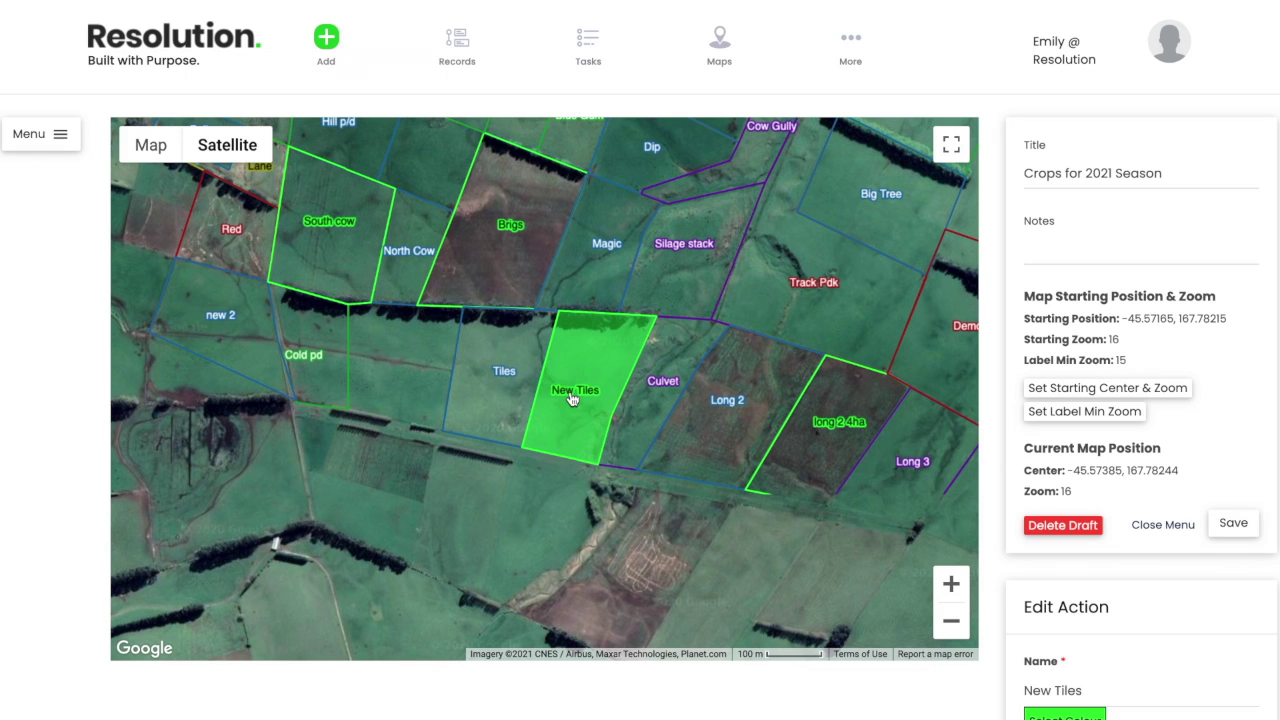
{"action": "scroll", "coordinate": [1166, 583], "scroll_direction": "down", "scroll_amount": 3}
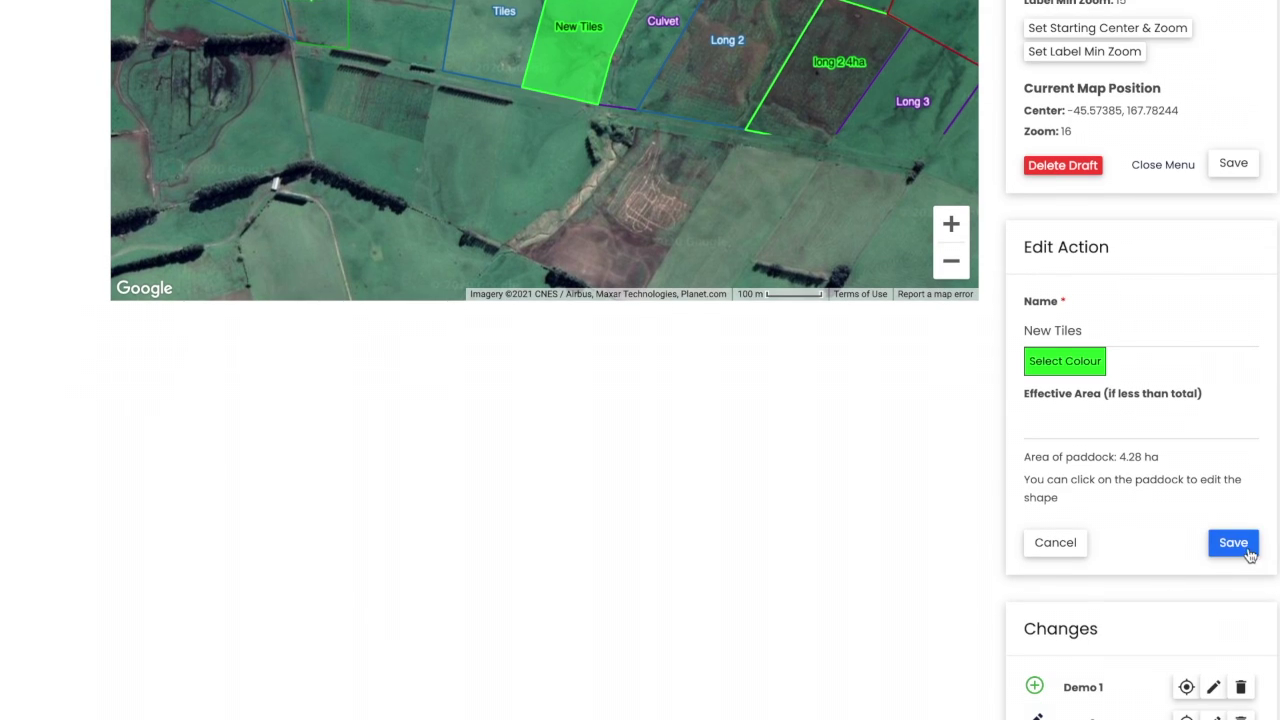
{"action": "left_click", "coordinate": [1240, 545]}
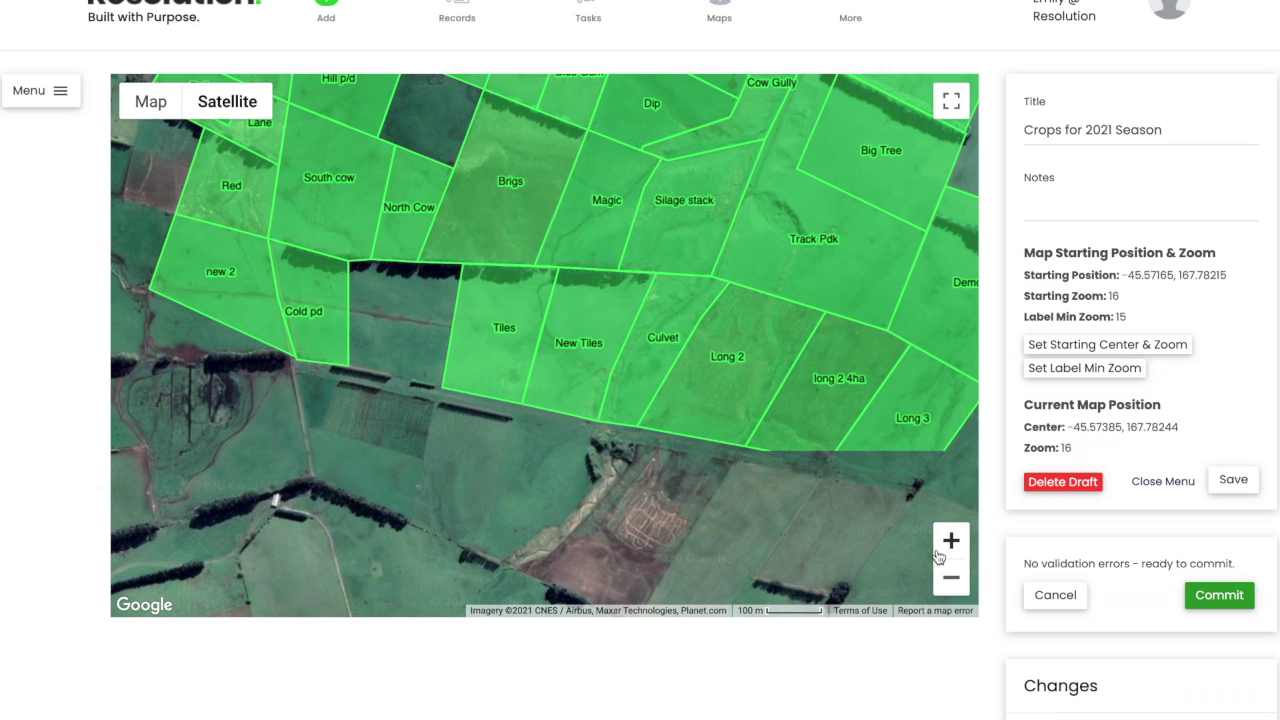
Zoom out two levels to view the whole farm and open the Commit Map Changes confirmation.
{"action": "left_click", "coordinate": [950, 584]}
{"action": "left_click", "coordinate": [950, 580]}
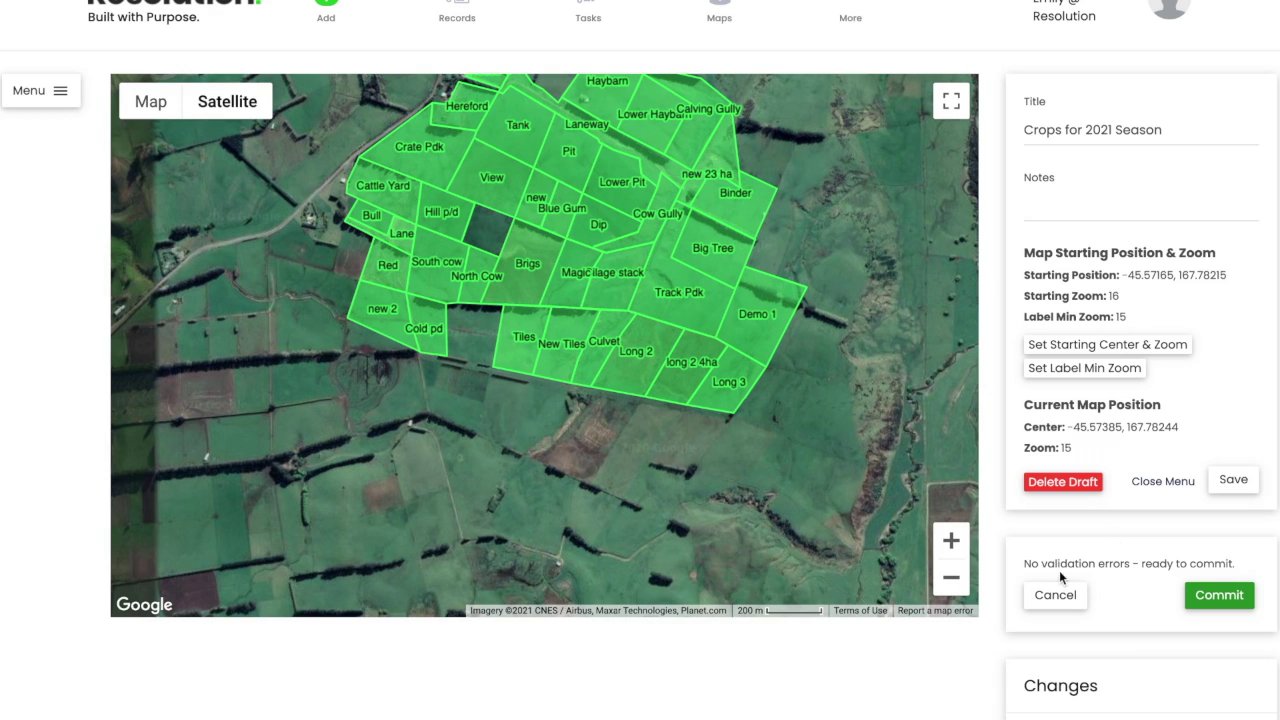
{"action": "left_click", "coordinate": [1214, 597]}
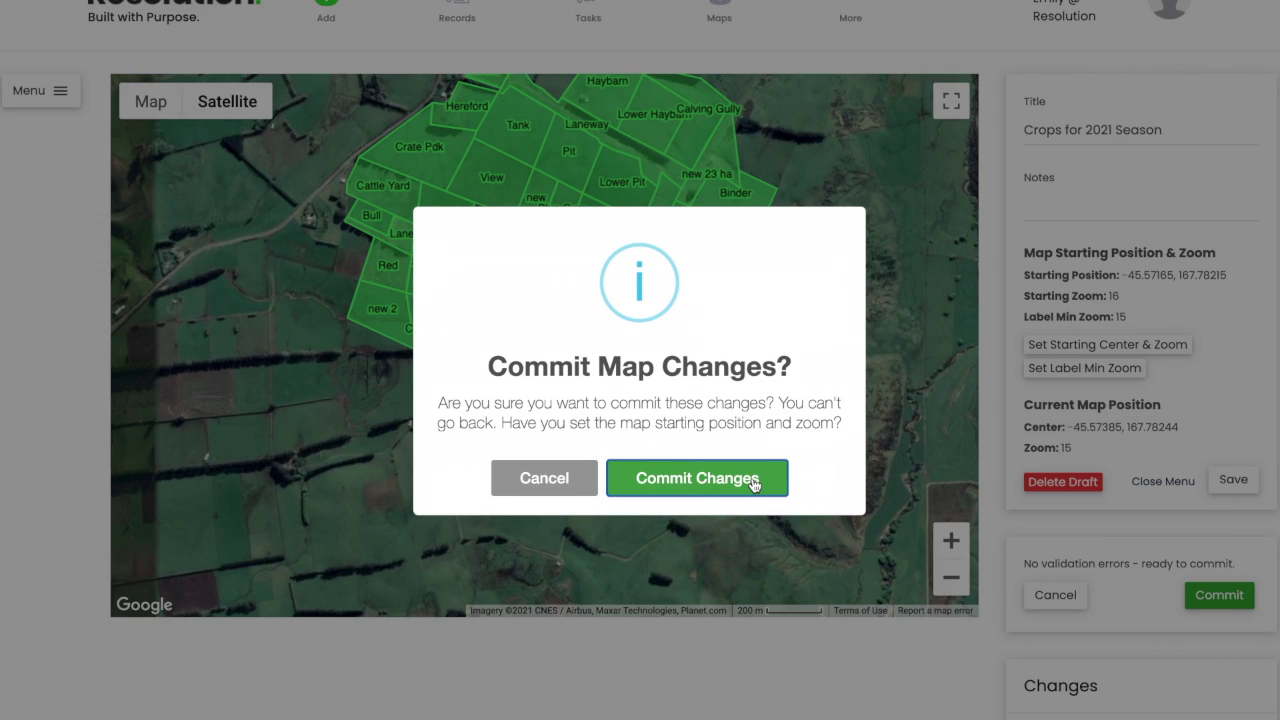